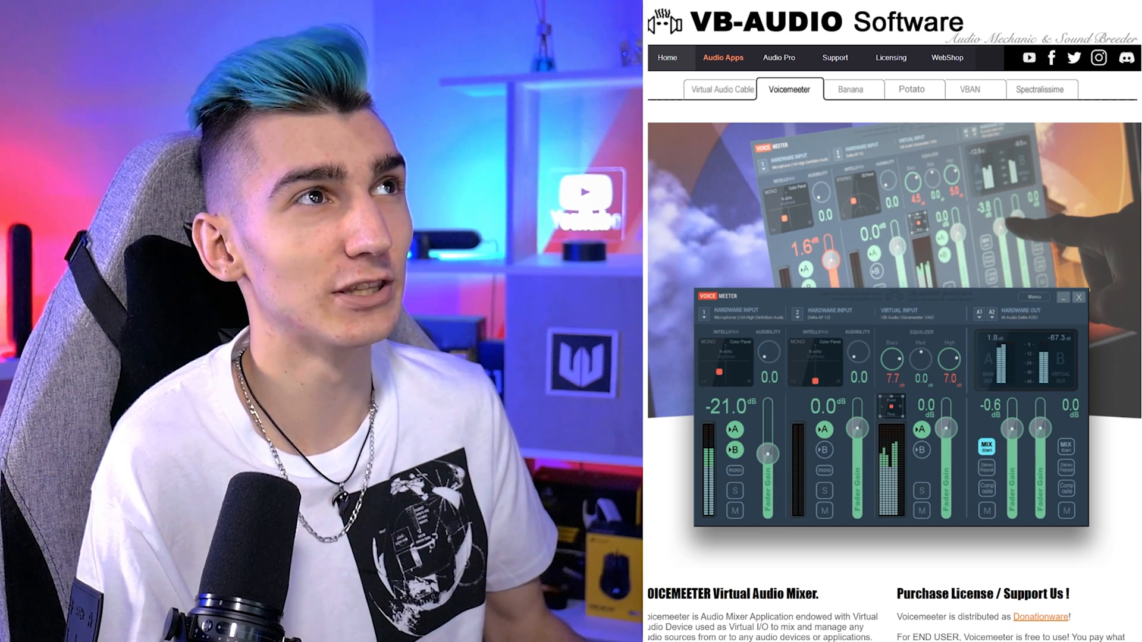
- Open VB-Audio's Virtual Audio Cable page and place the downloaded VBCABLE_Driver_Pack43.zip on the desktop
{"action": "left_click", "coordinate": [714, 93]}
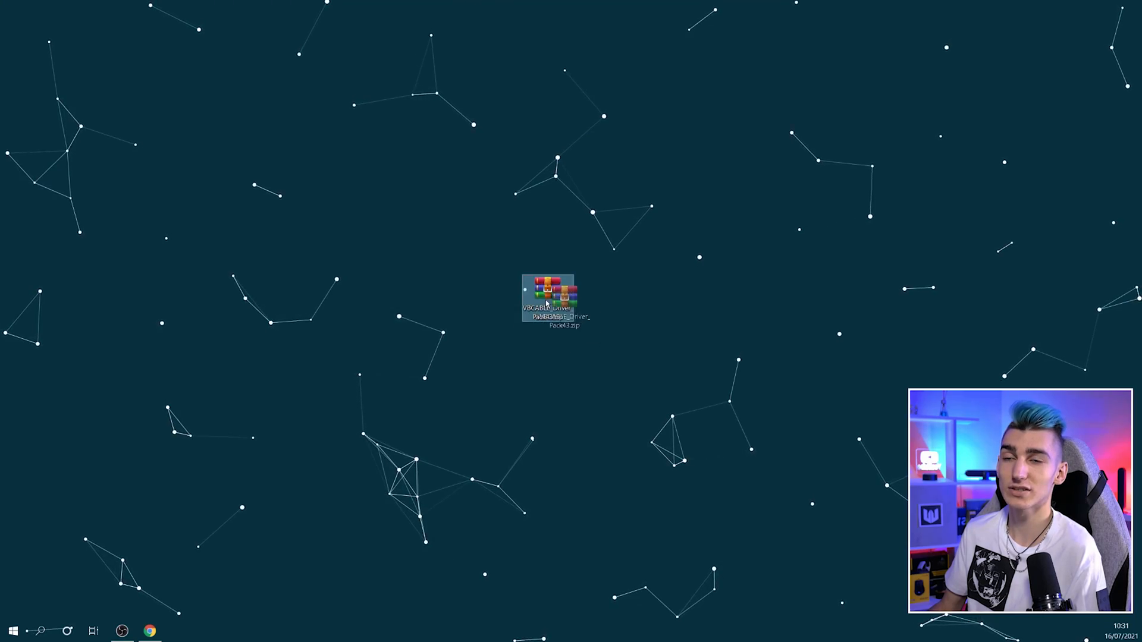
{"action": "left_click_drag", "start_coordinate": [576, 266], "coordinate": [601, 331]}
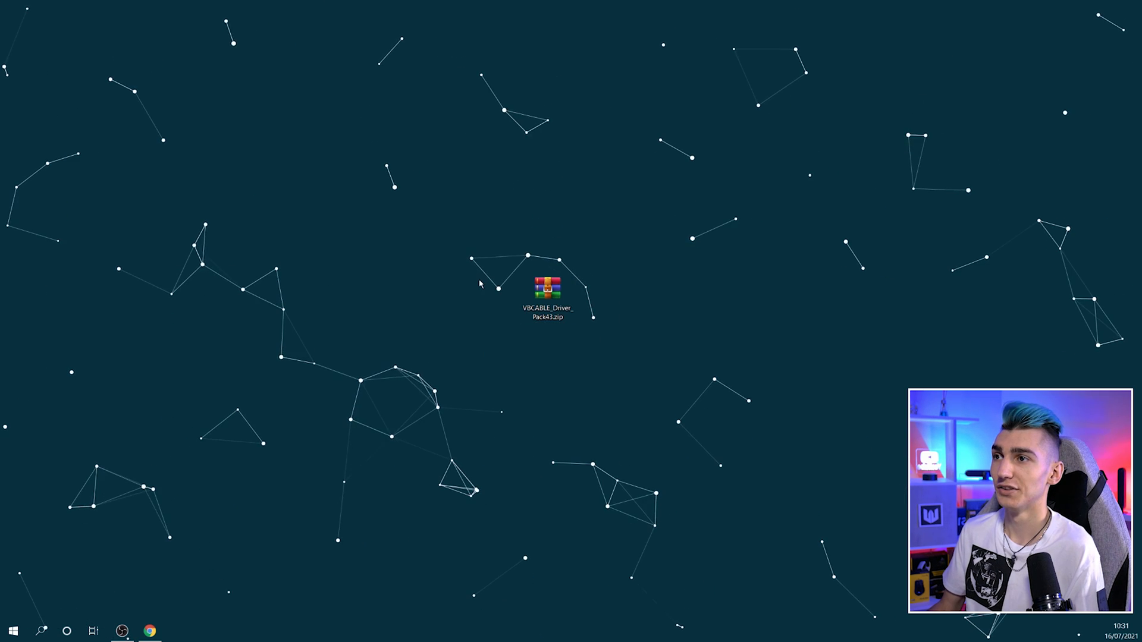
- Create a new desktop folder, move VBCABLE_Driver_Pack43.zip into it, and open the folder
{"action": "right_click", "coordinate": [439, 274]}
{"action": "mouse_move", "coordinate": [500, 370]}
{"action": "left_click", "coordinate": [627, 370]}
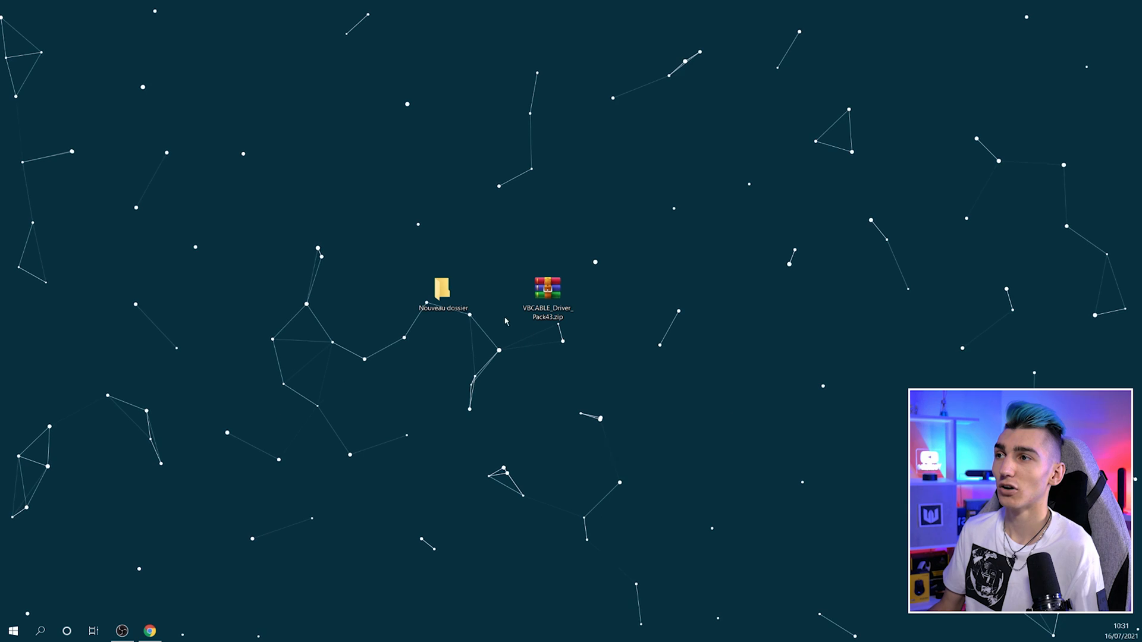
{"action": "left_click_drag", "start_coordinate": [548, 292], "coordinate": [447, 292]}
{"action": "double_click", "coordinate": [441, 290]}
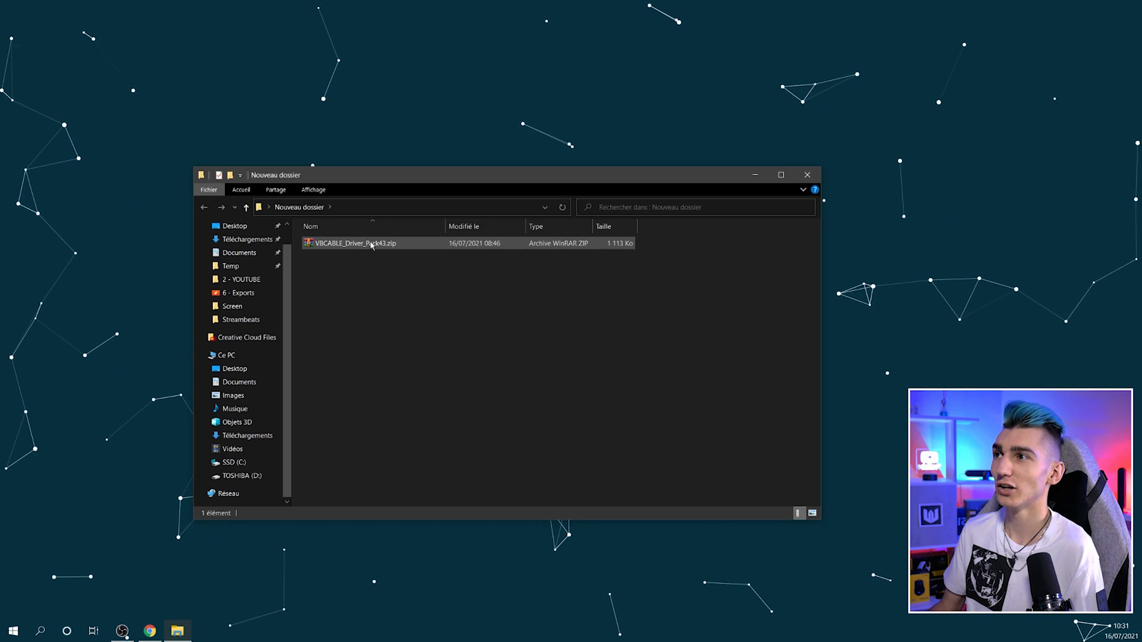
- Extract VBCABLE_Driver_Pack43.zip into its current folder and delete the original archive
{"action": "right_click", "coordinate": [371, 245]}
{"action": "left_click", "coordinate": [404, 288]}
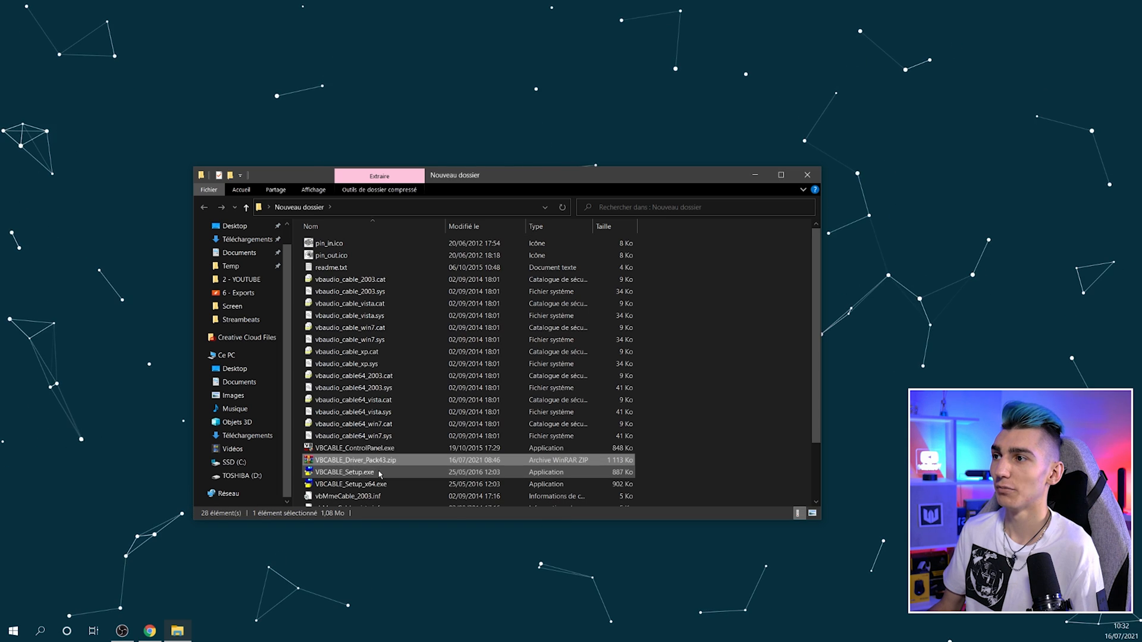
{"action": "left_click", "coordinate": [336, 461]}
{"action": "key", "text": "BackSpace"}
{"action": "key", "text": "Escape"}
{"action": "key", "text": "Delete"}
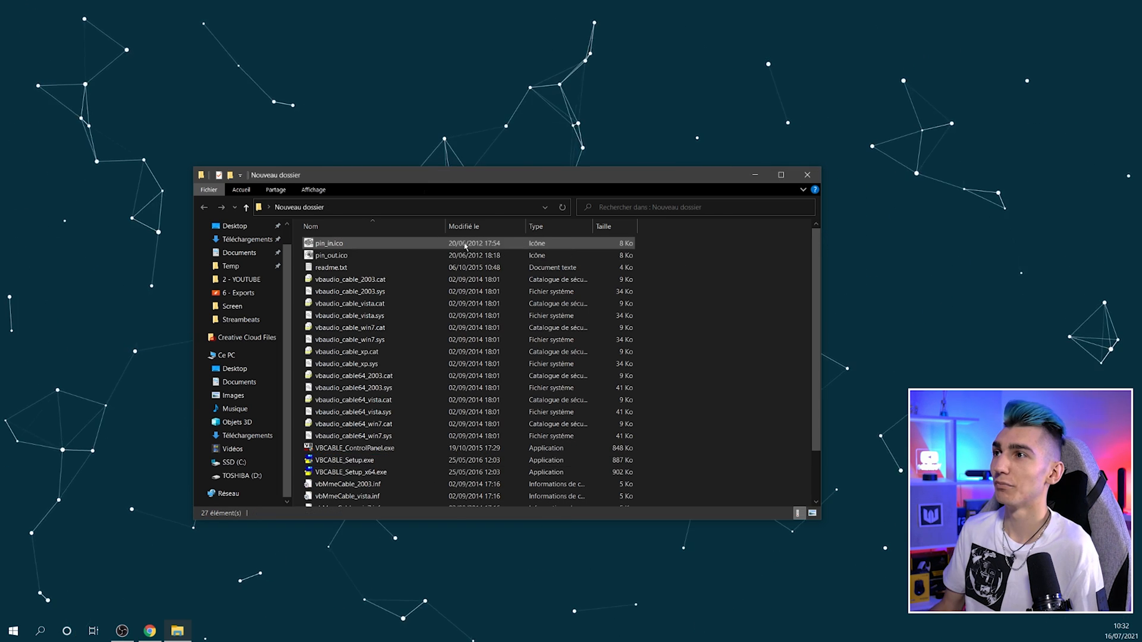
- Run VBCABLE_Setup_x64.exe as administrator
{"action": "left_click", "coordinate": [369, 472]}
{"action": "scroll", "coordinate": [363, 464], "scroll_direction": "down", "scroll_amount": 2}
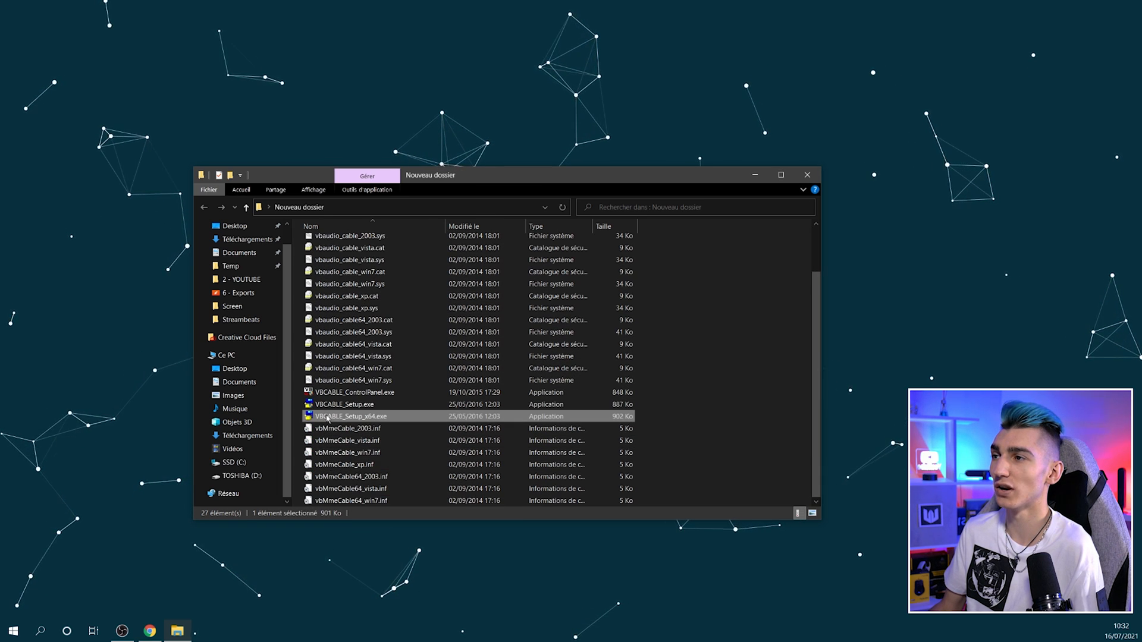
{"action": "right_click", "coordinate": [332, 420]}
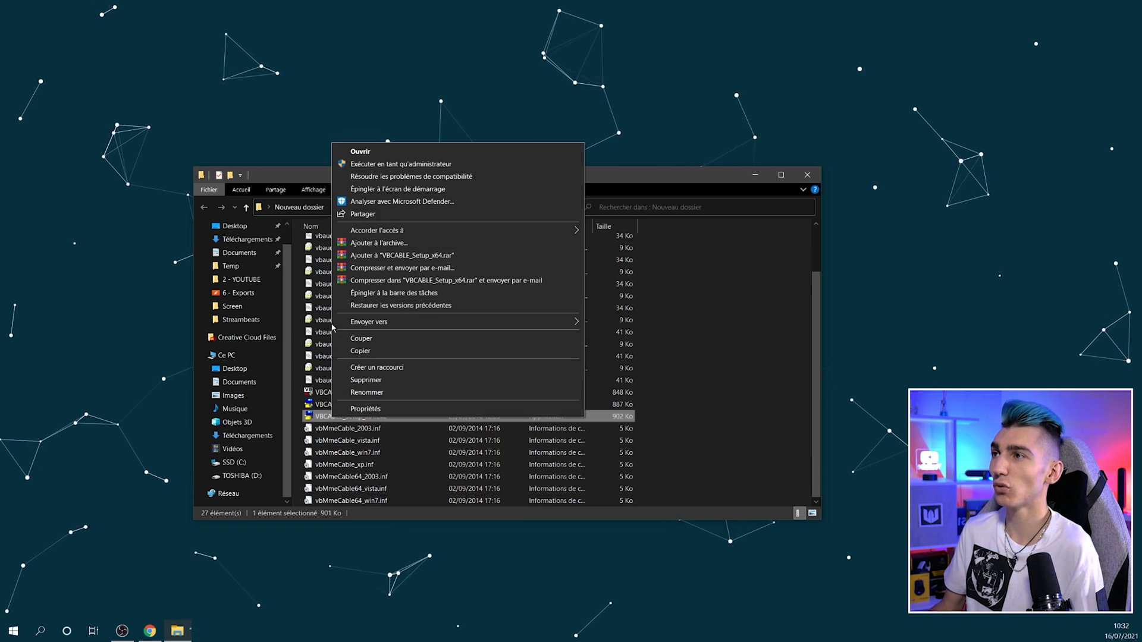
{"action": "left_click", "coordinate": [374, 164]}
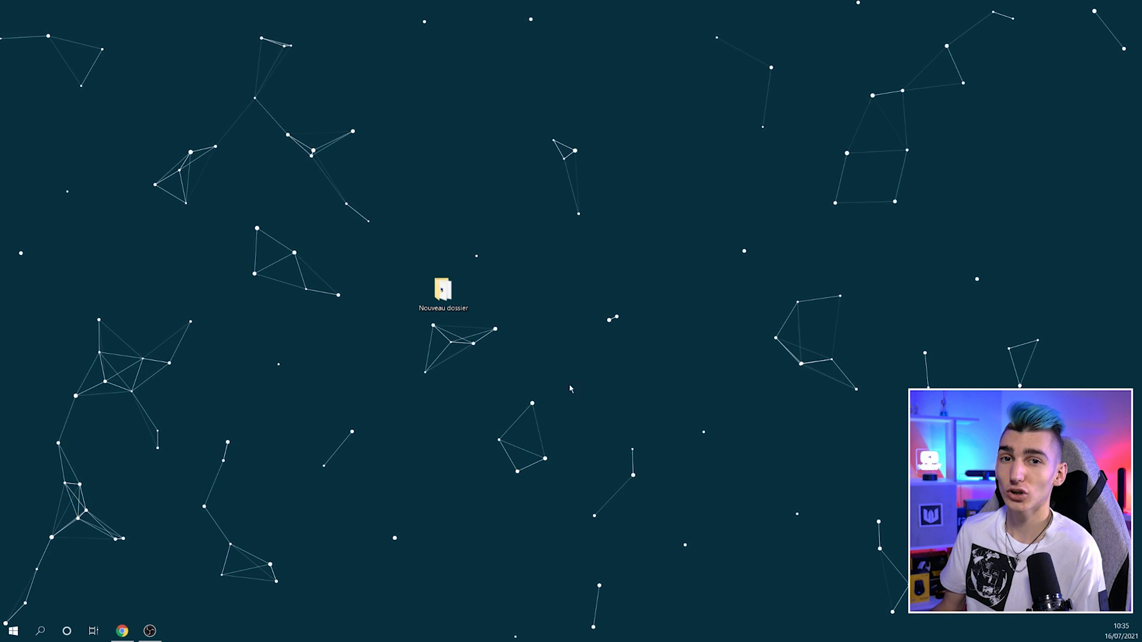
- Open the Windows sound settings and look through the available input devices
{"action": "right_click", "coordinate": [13, 631]}
{"action": "left_click", "coordinate": [47, 527]}
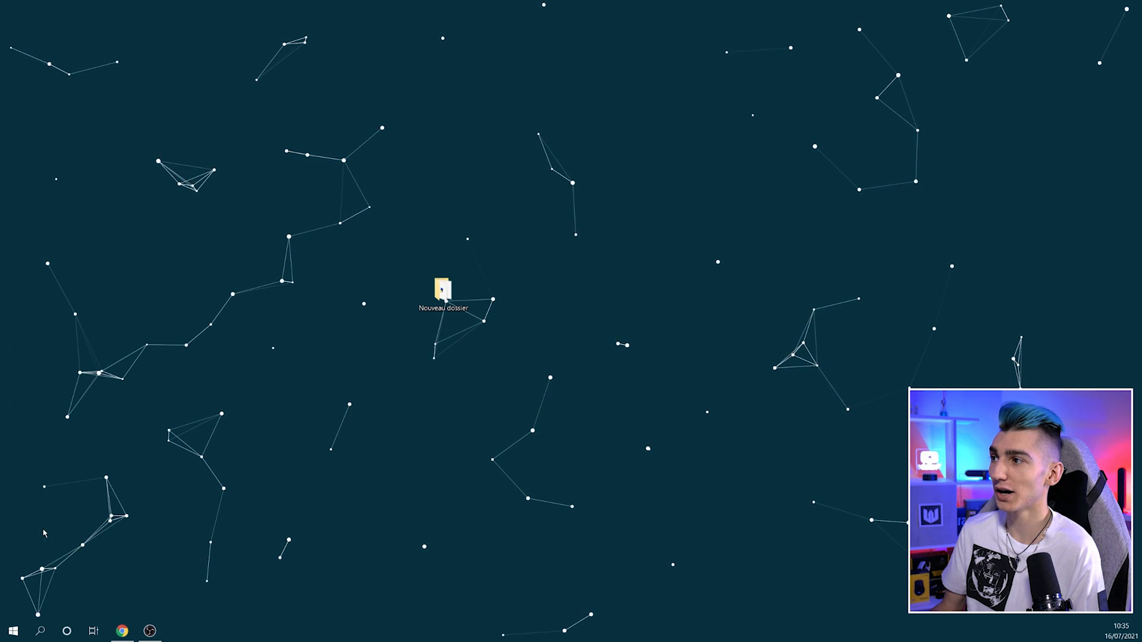
{"action": "left_click", "coordinate": [288, 237]}
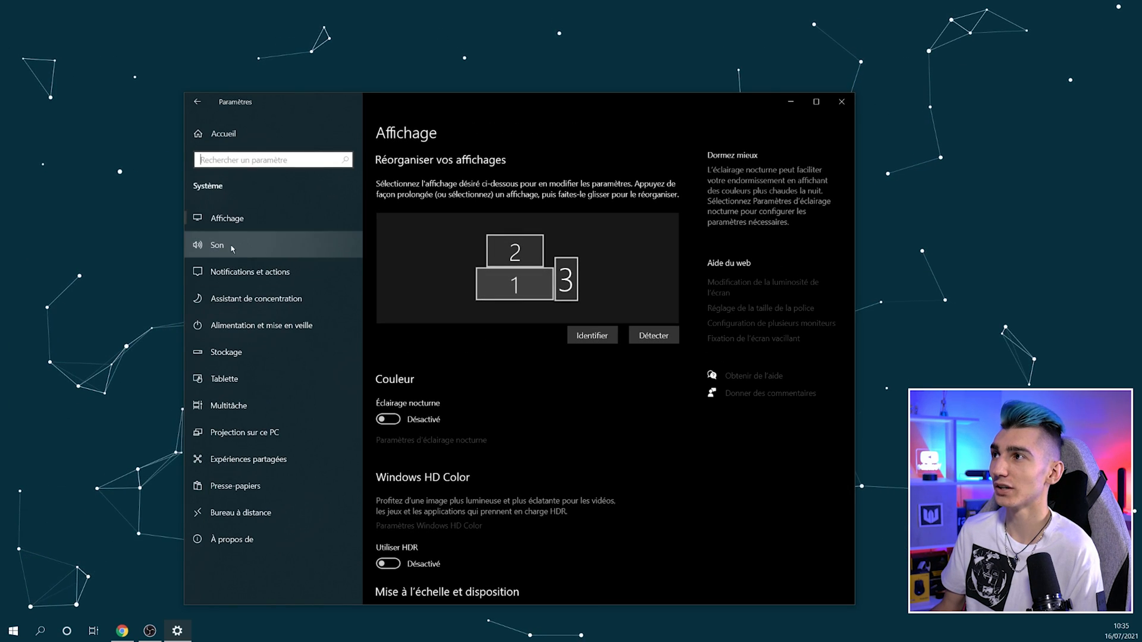
{"action": "left_click", "coordinate": [230, 246]}
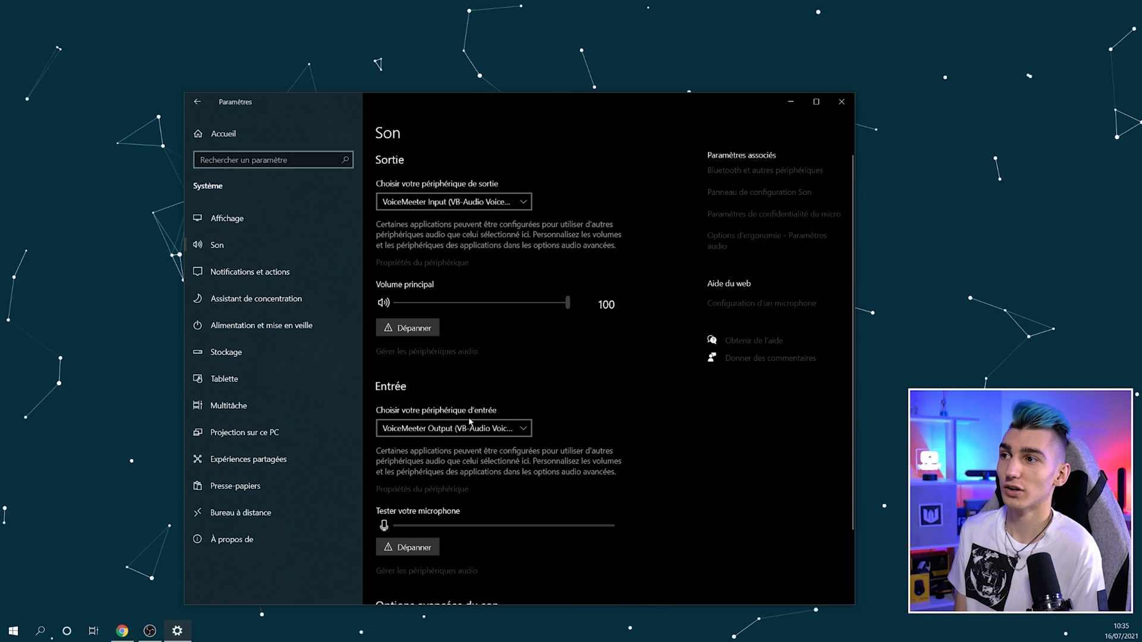
{"action": "left_click", "coordinate": [454, 429]}
{"action": "left_click", "coordinate": [699, 388]}
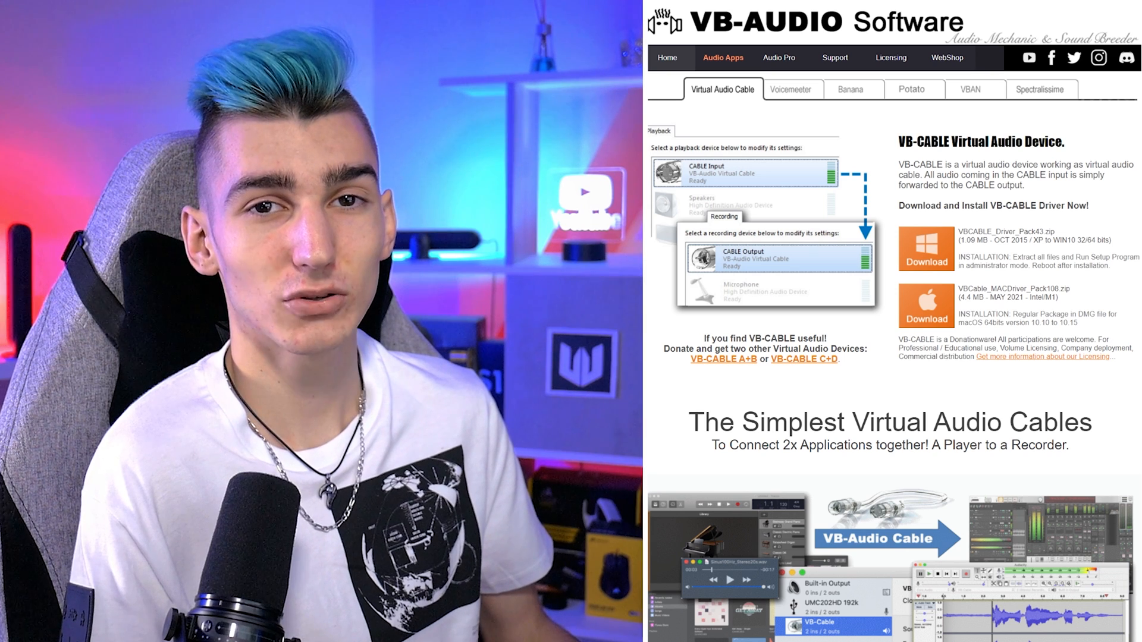
- Compare the Voicemeeter Banana and Potato product pages on the VB-Audio site, including Potato's download and licensing information
{"action": "left_click", "coordinate": [846, 94]}
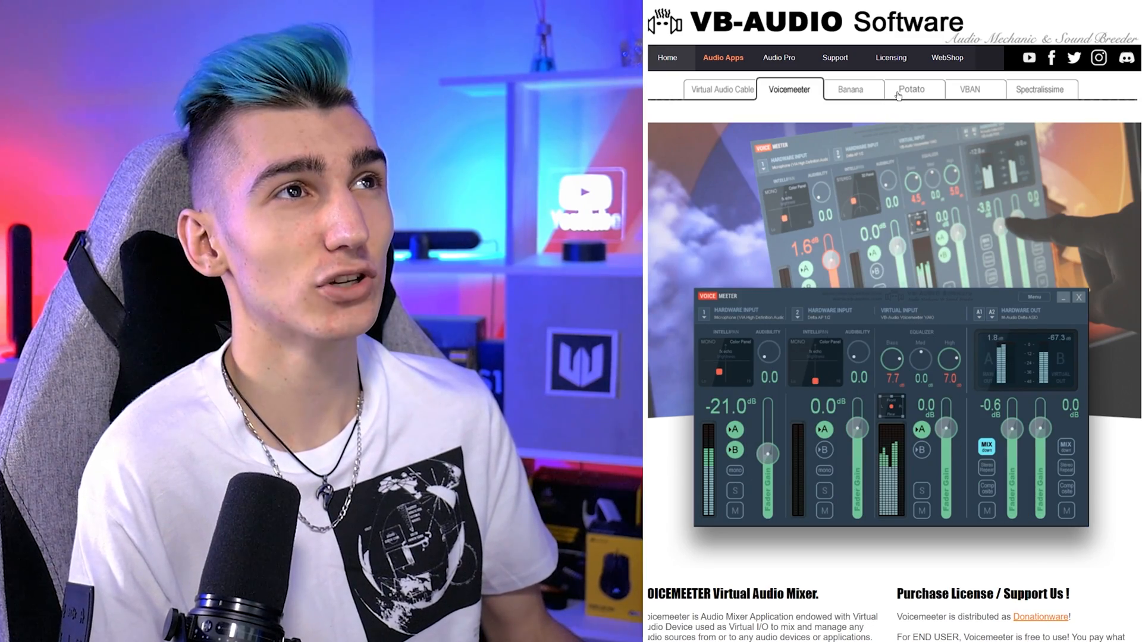
{"action": "left_click", "coordinate": [898, 93]}
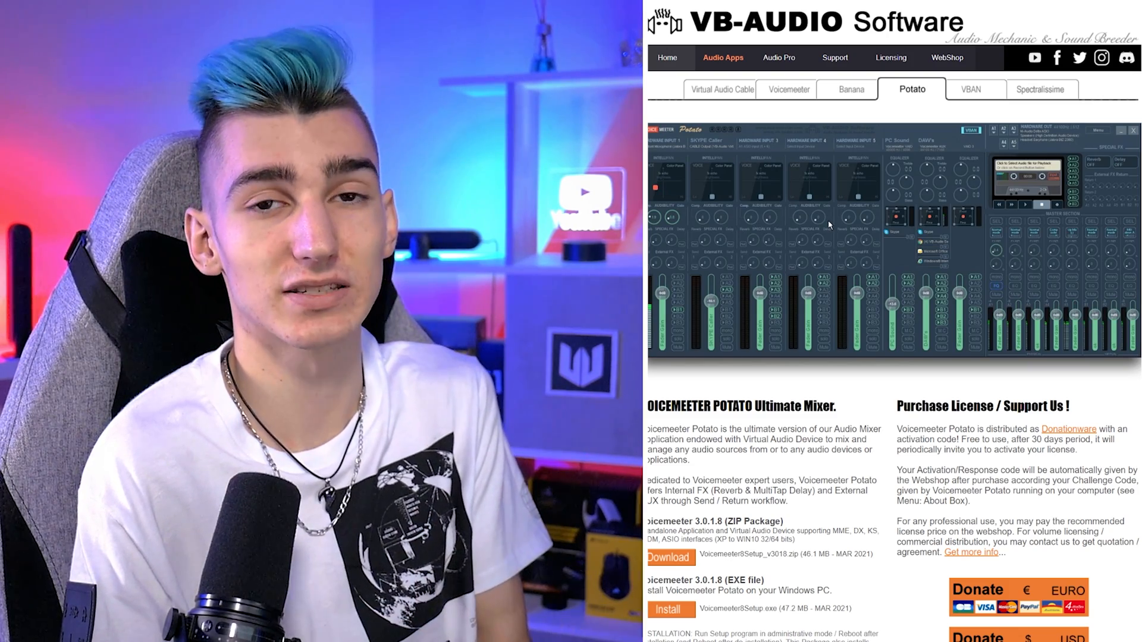
{"action": "left_click", "coordinate": [844, 88]}
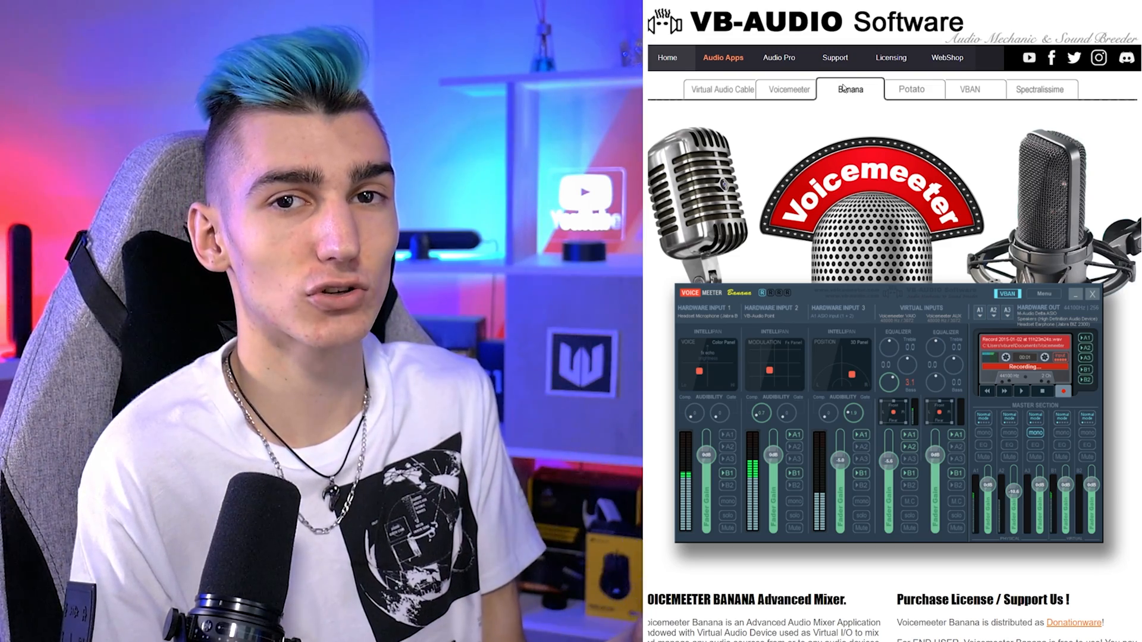
{"action": "left_click", "coordinate": [912, 89]}
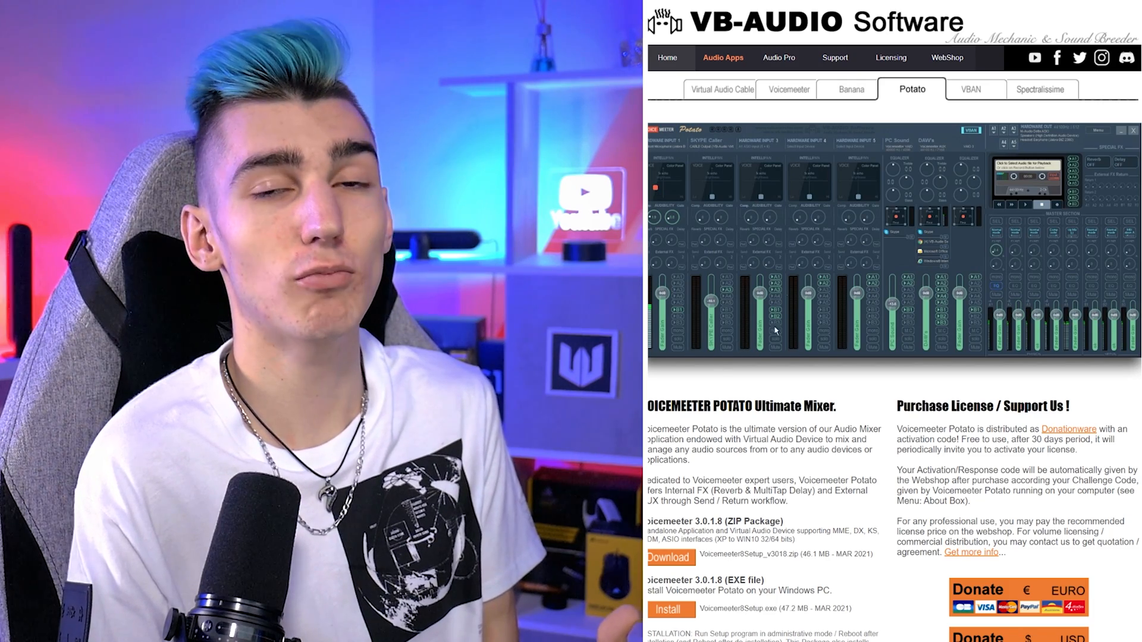
{"action": "left_click", "coordinate": [842, 98]}
{"action": "left_click", "coordinate": [923, 98]}
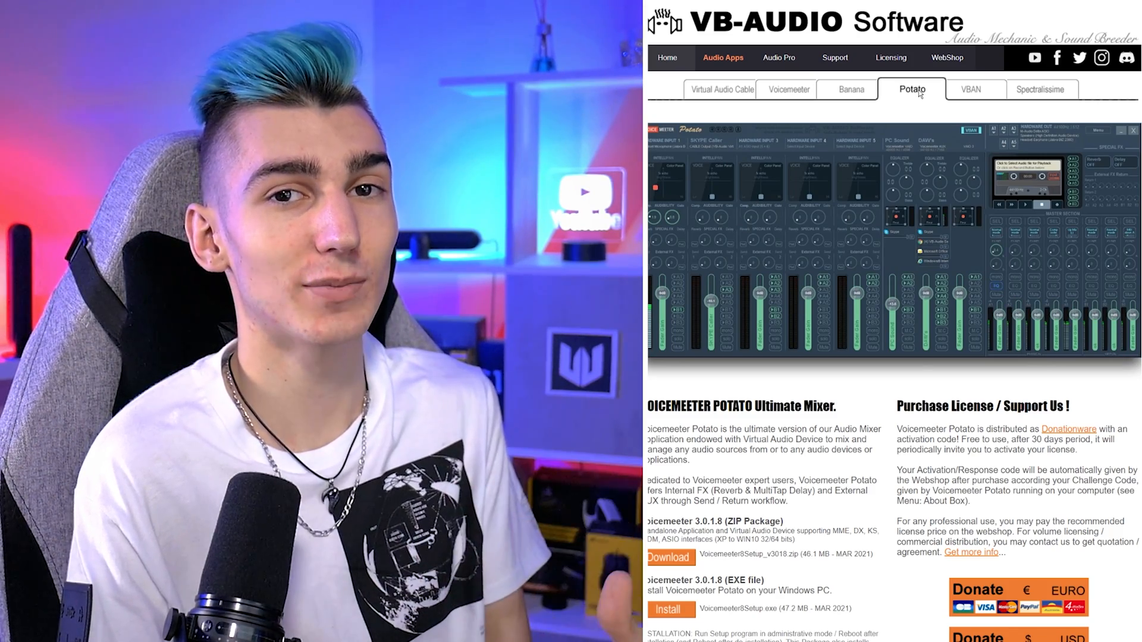
{"action": "scroll", "coordinate": [1081, 466], "scroll_direction": "down", "scroll_amount": 3}
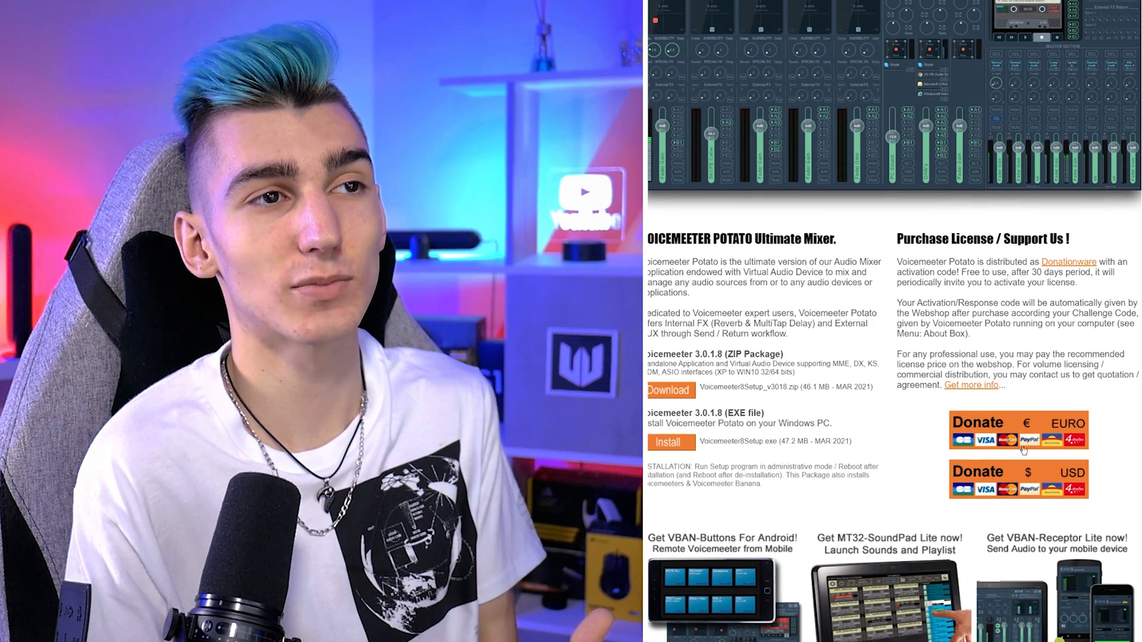
{"action": "scroll", "coordinate": [1092, 411], "scroll_direction": "up", "scroll_amount": 3}
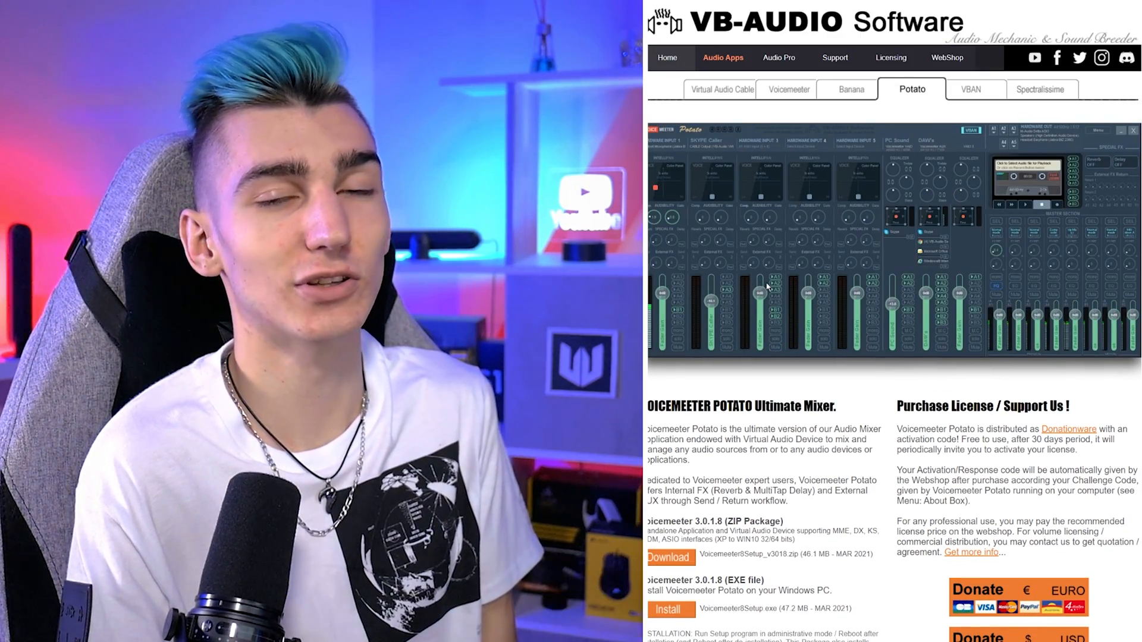
- Go to the download section of the Voicemeeter Banana page
{"action": "left_click", "coordinate": [840, 88]}
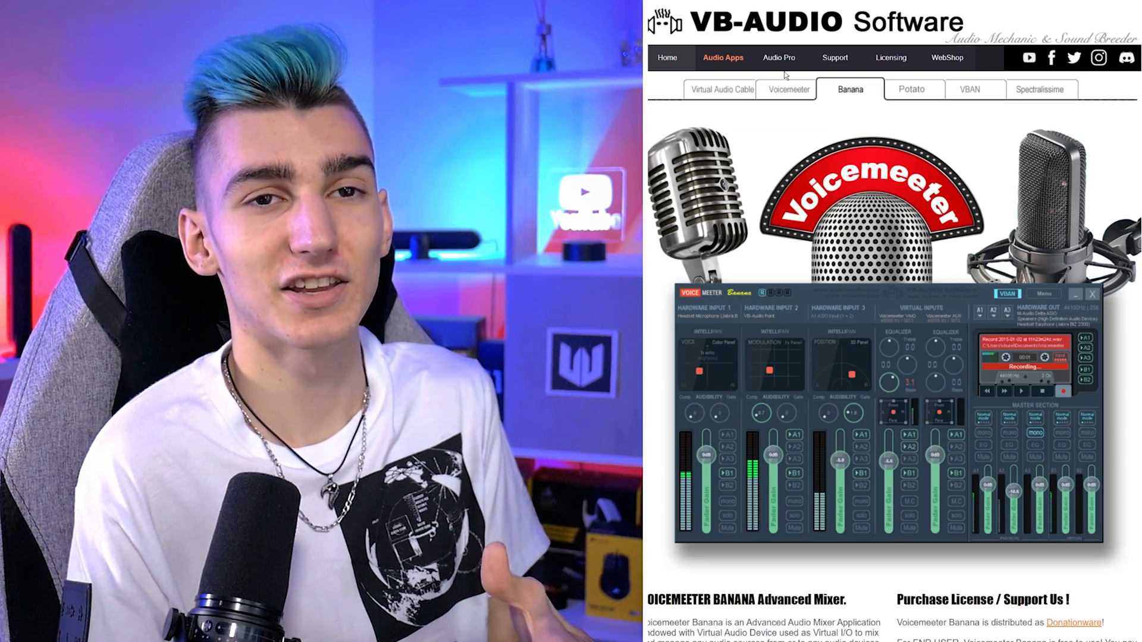
{"action": "scroll", "coordinate": [784, 397], "scroll_direction": "down", "scroll_amount": 4}
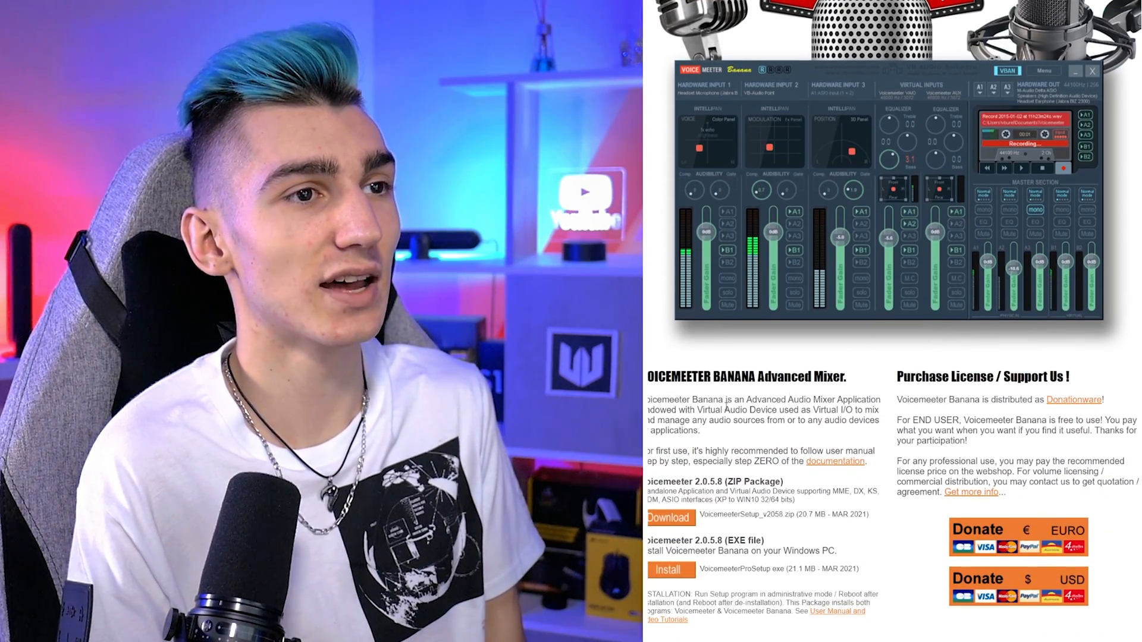
{"action": "scroll", "coordinate": [696, 481], "scroll_direction": "down", "scroll_amount": 1}
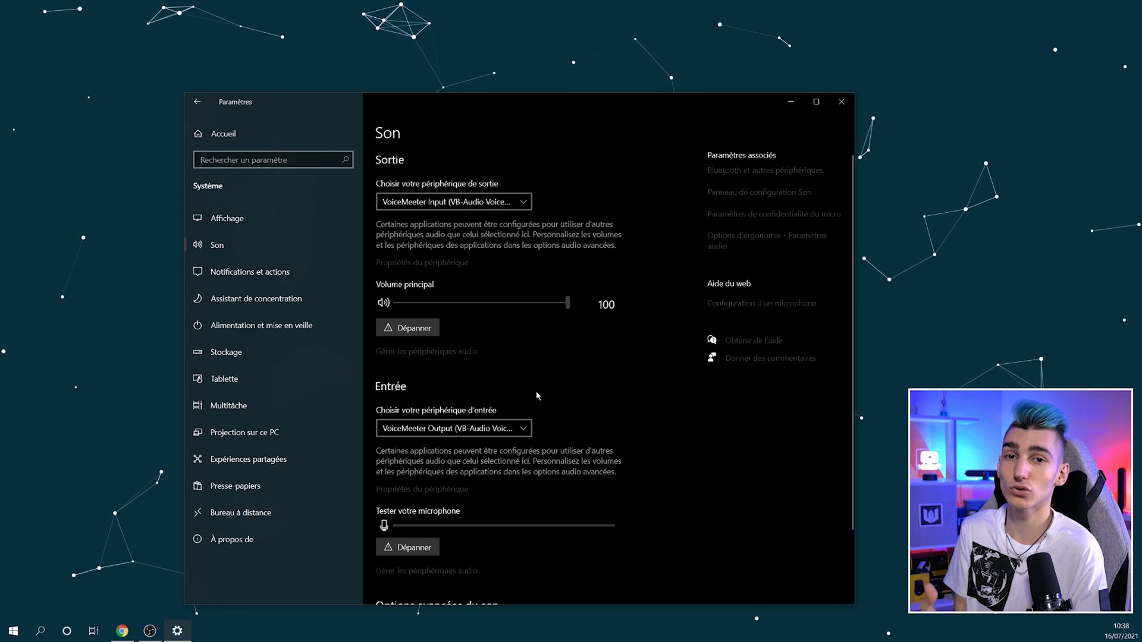
- Check the available output devices in the Windows sound settings, and search for and launch Voicemeeter Banana
{"action": "left_click", "coordinate": [472, 202]}
{"action": "left_click", "coordinate": [678, 361]}
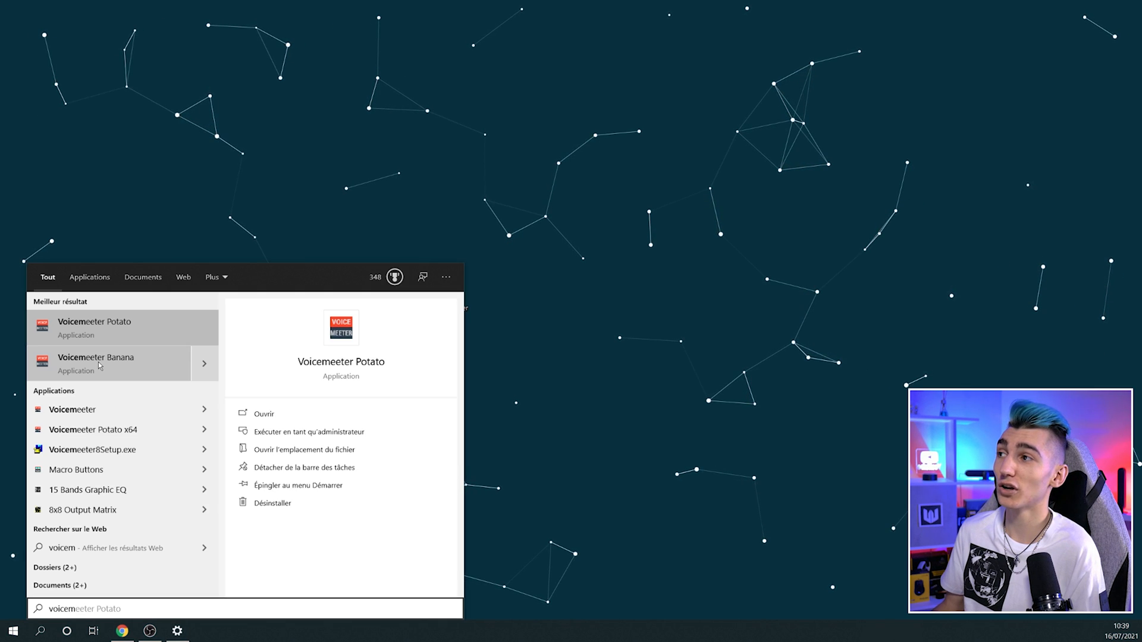
{"action": "left_click", "coordinate": [95, 360]}
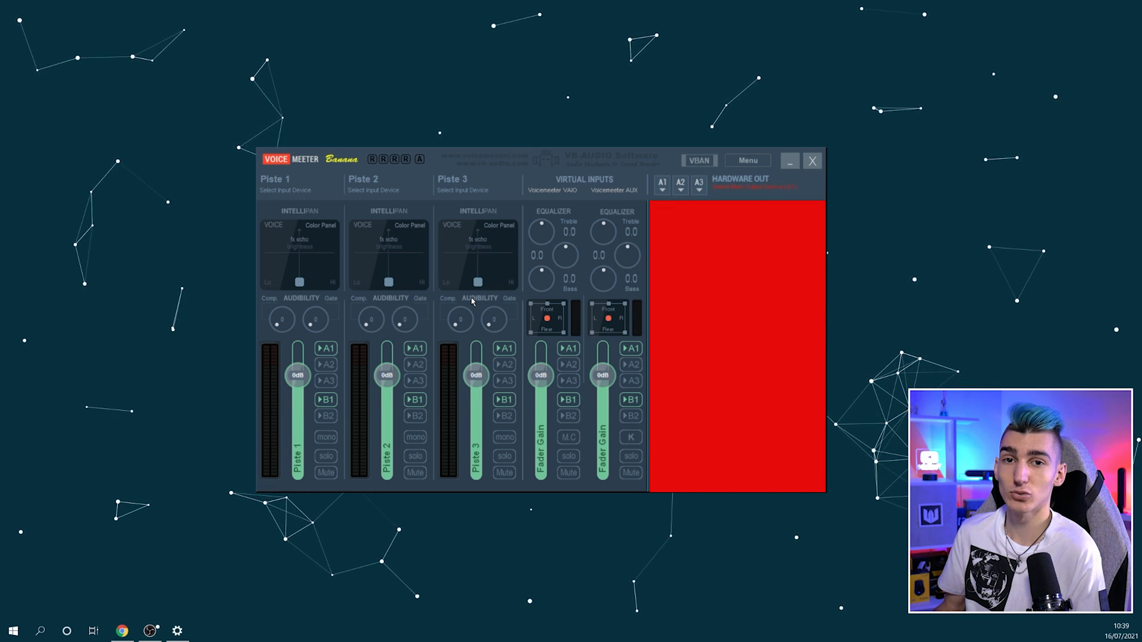
- Turn on Auto Restart Audio Engine (A1 Device) in Voicemeeter Banana's options
{"action": "left_click", "coordinate": [758, 164]}
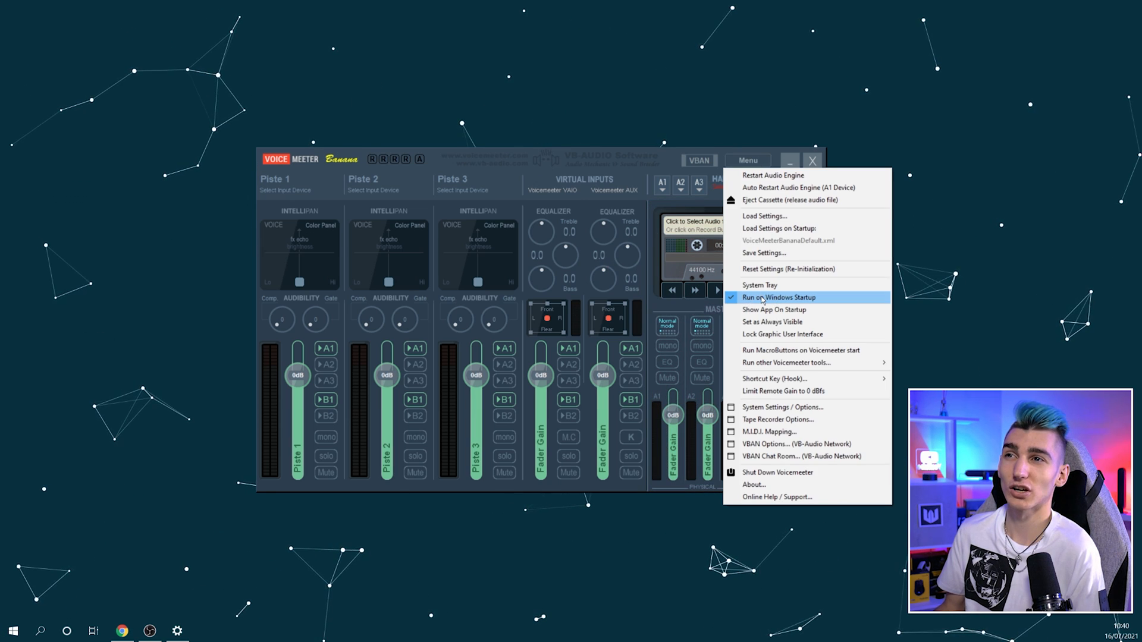
{"action": "left_click", "coordinate": [792, 188]}
{"action": "left_click", "coordinate": [748, 160]}
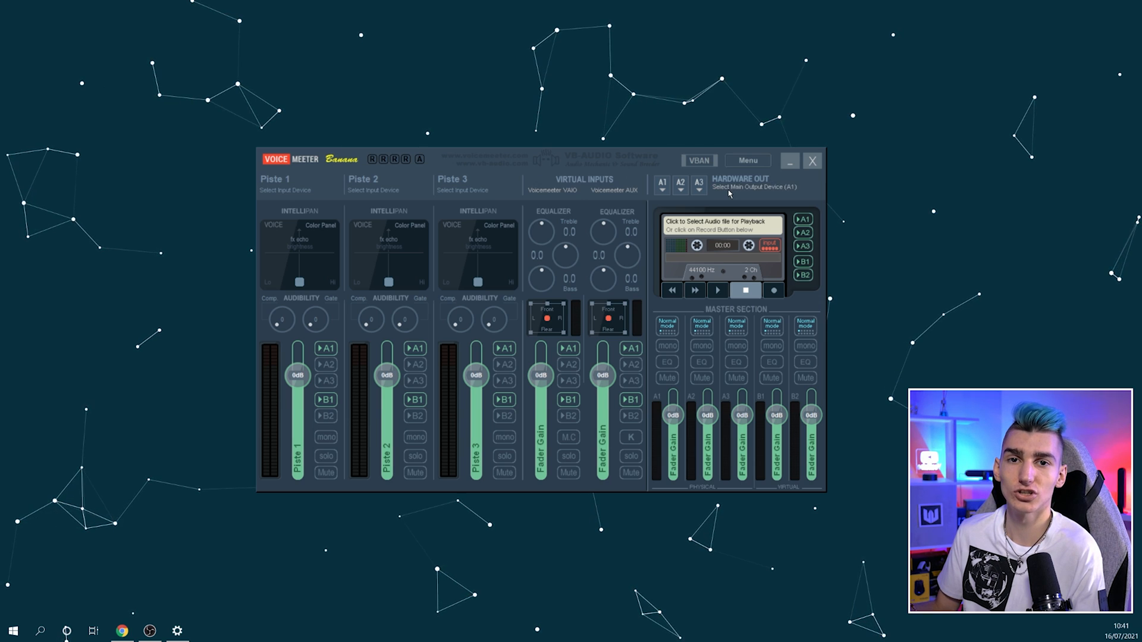
- Set hardware output A1 to WDM: Haut-parleurs (2- UMC204HD 192k) and check the A2 output choices
{"action": "left_click", "coordinate": [664, 187]}
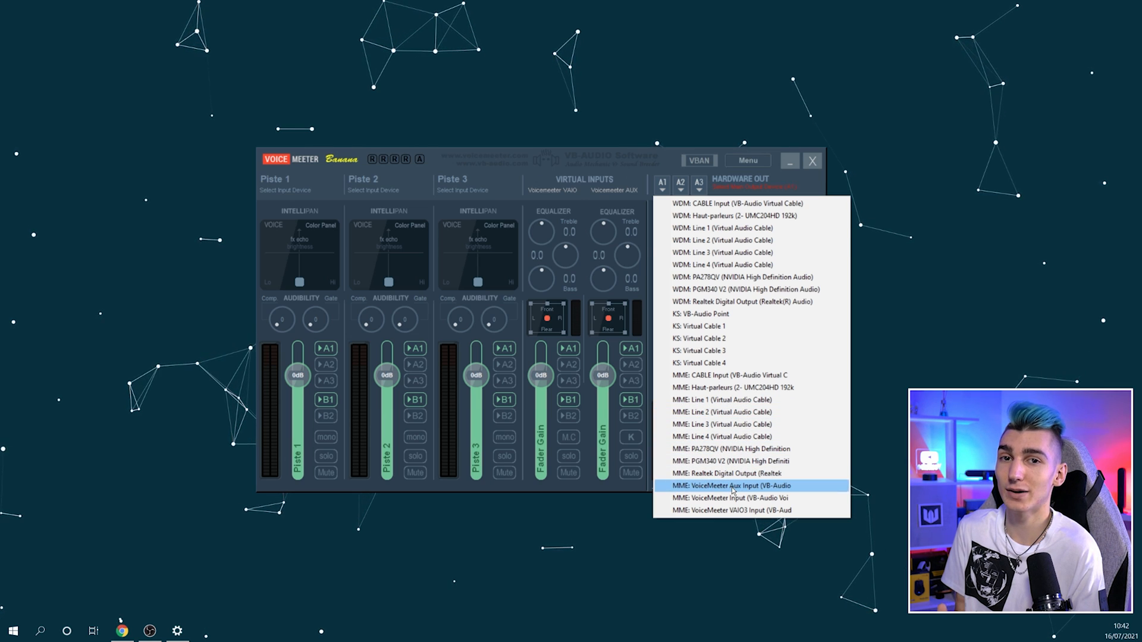
{"action": "left_click", "coordinate": [703, 216]}
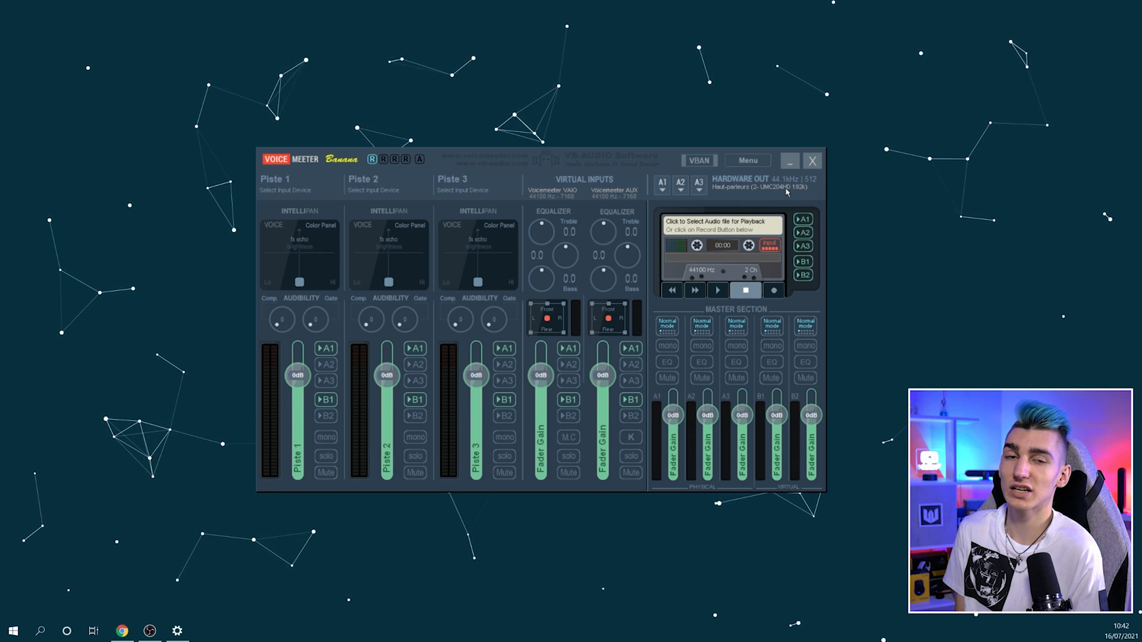
{"action": "left_click", "coordinate": [681, 185]}
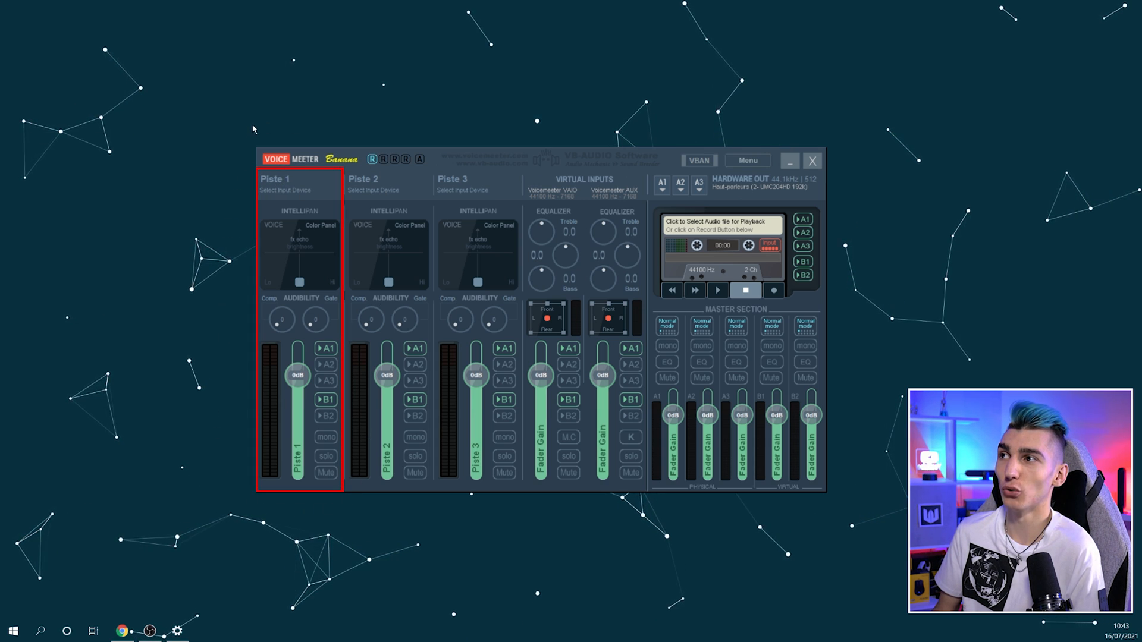
- Assign WDM: Microphone (2- UMC204HD 192k) as the input of Piste 1 and make the track mono
{"action": "left_click", "coordinate": [279, 192]}
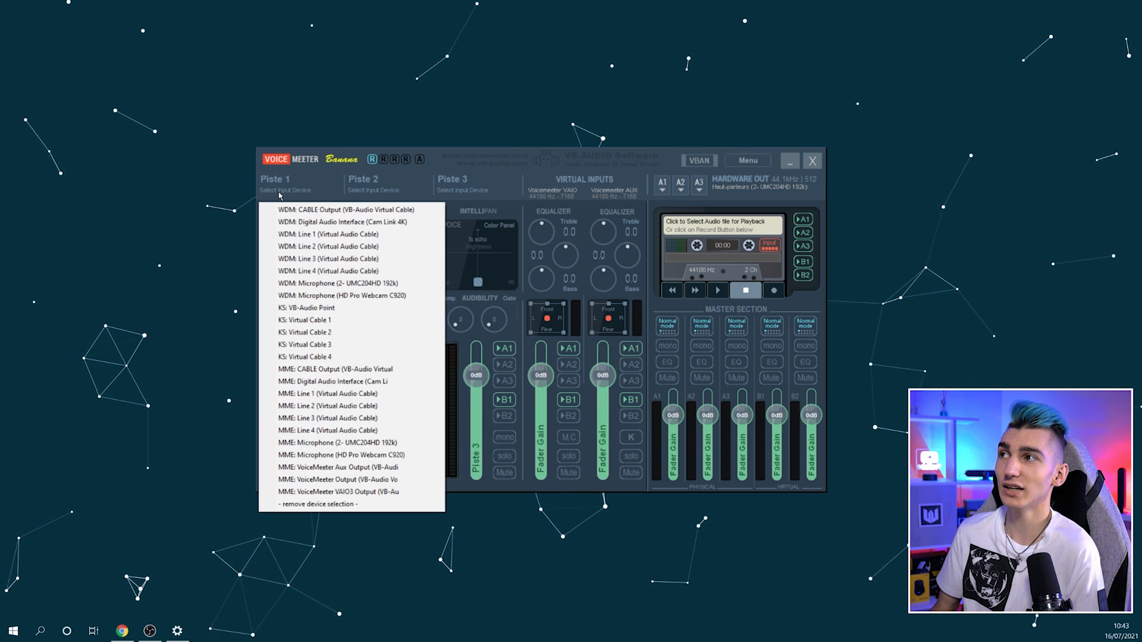
{"action": "left_click", "coordinate": [301, 284]}
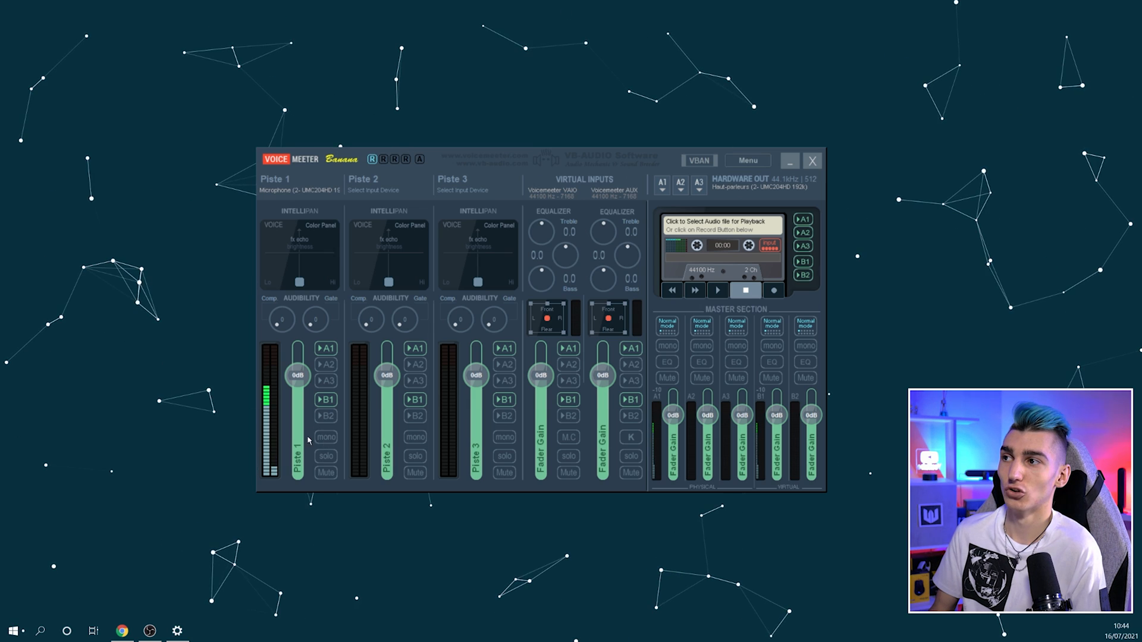
{"action": "left_click", "coordinate": [325, 438]}
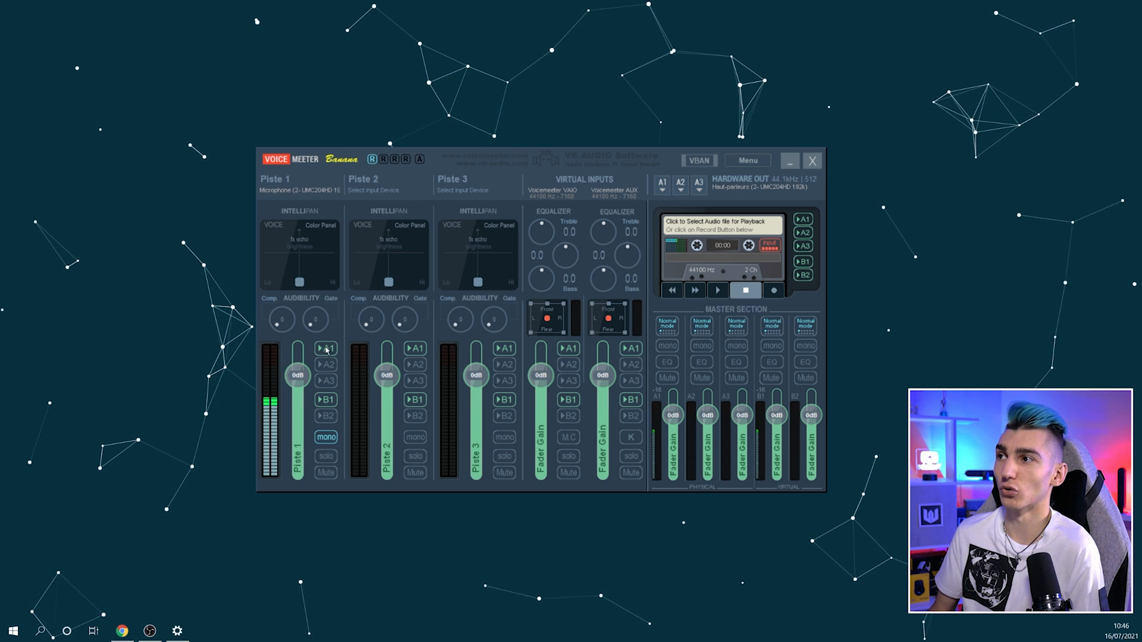
- Clear the input routings so that Piste 1 goes only to B1 and Voicemeeter VAIO only to A1
{"action": "left_click", "coordinate": [326, 349]}
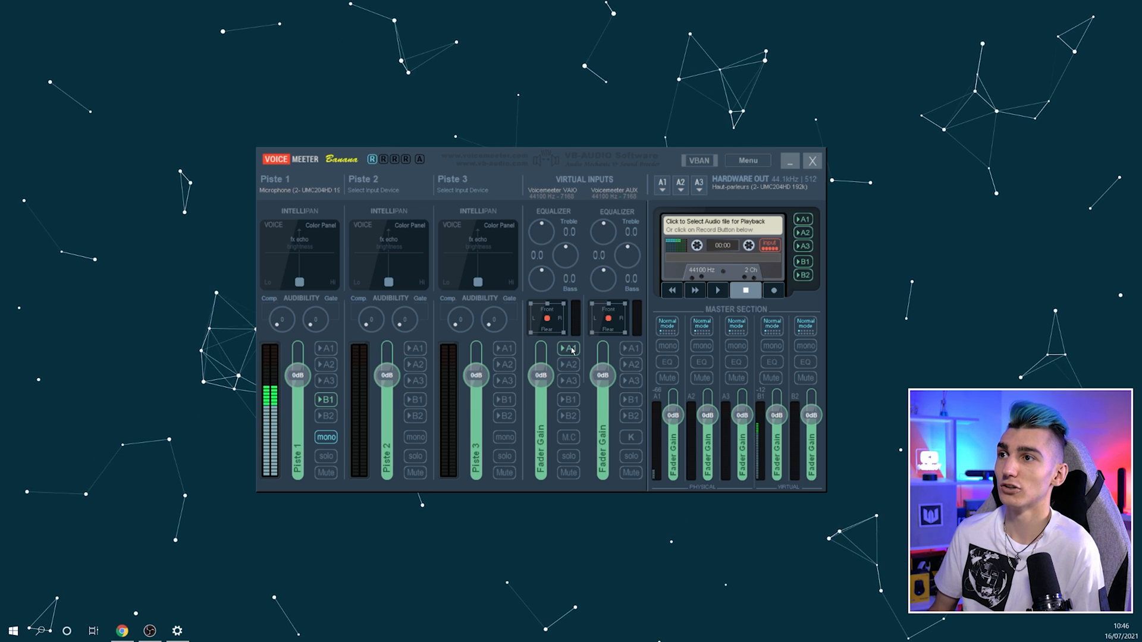
{"action": "left_click", "coordinate": [569, 349]}
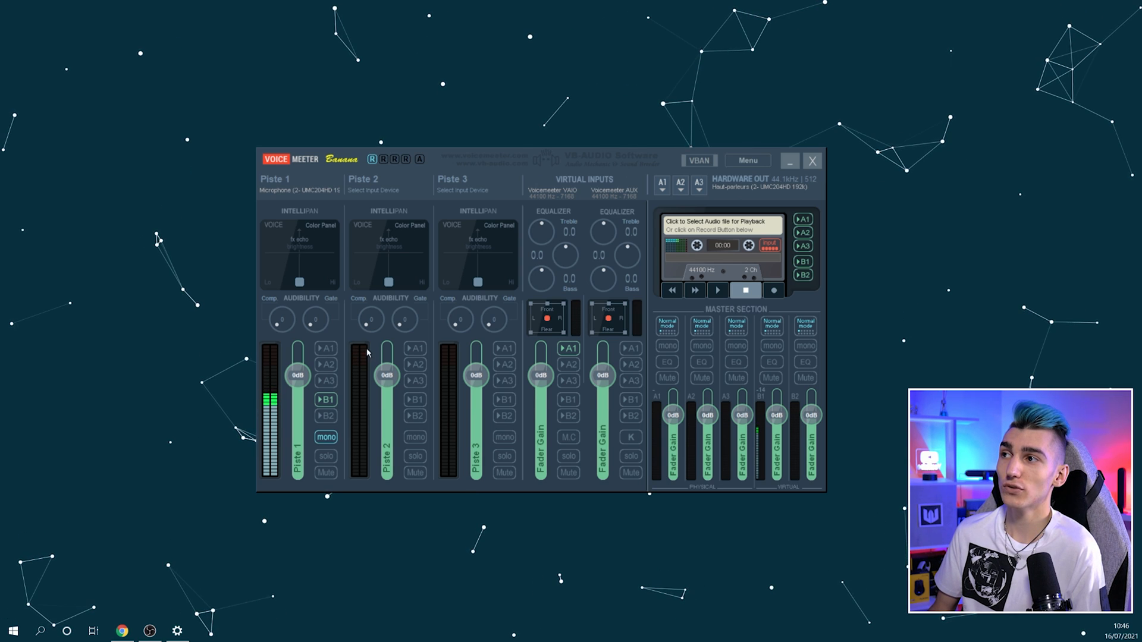
- Review the device choices for hardware outputs A1, A2 and A3, keeping WDM: Haut-parleurs (2- UMC204HD 192k) on A1
{"action": "left_click", "coordinate": [662, 187]}
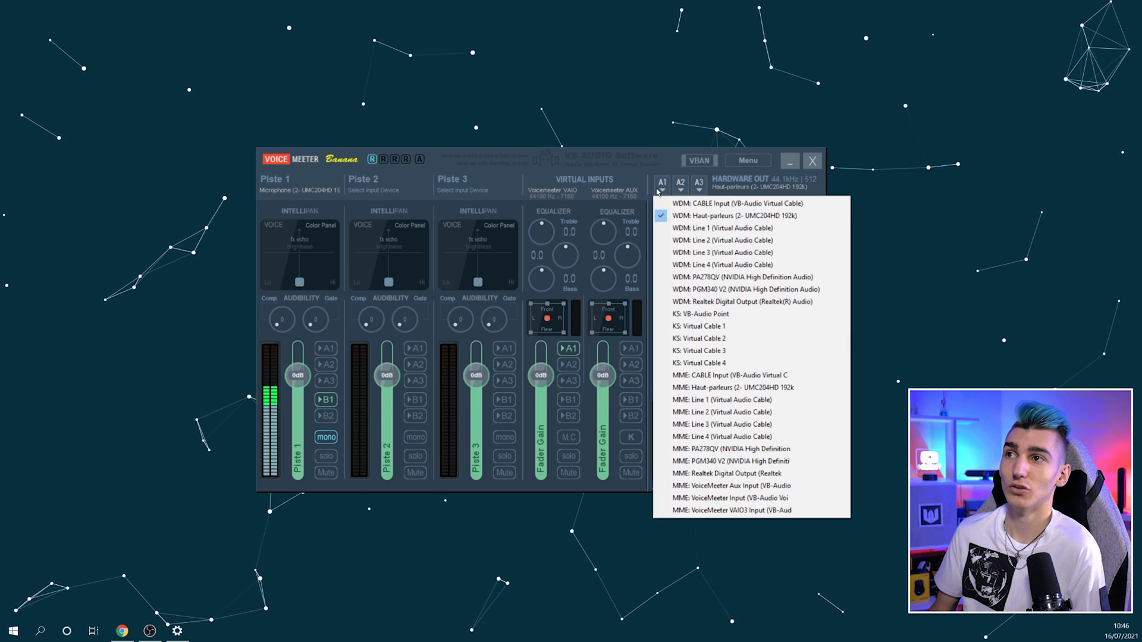
{"action": "left_click", "coordinate": [690, 218]}
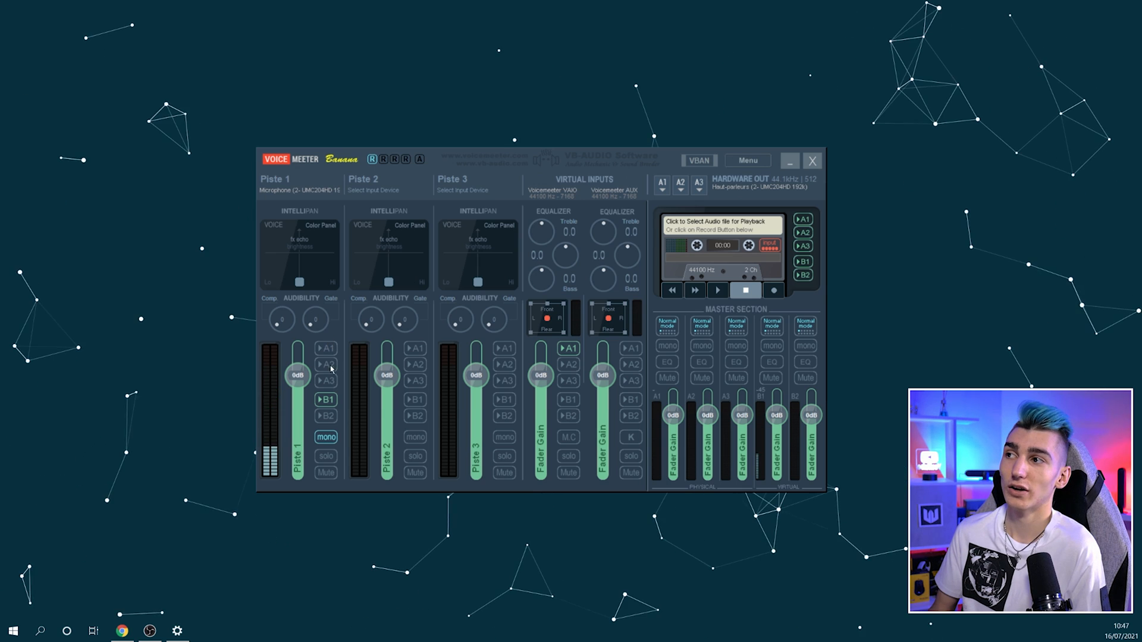
{"action": "left_click", "coordinate": [681, 185]}
{"action": "left_click", "coordinate": [670, 171]}
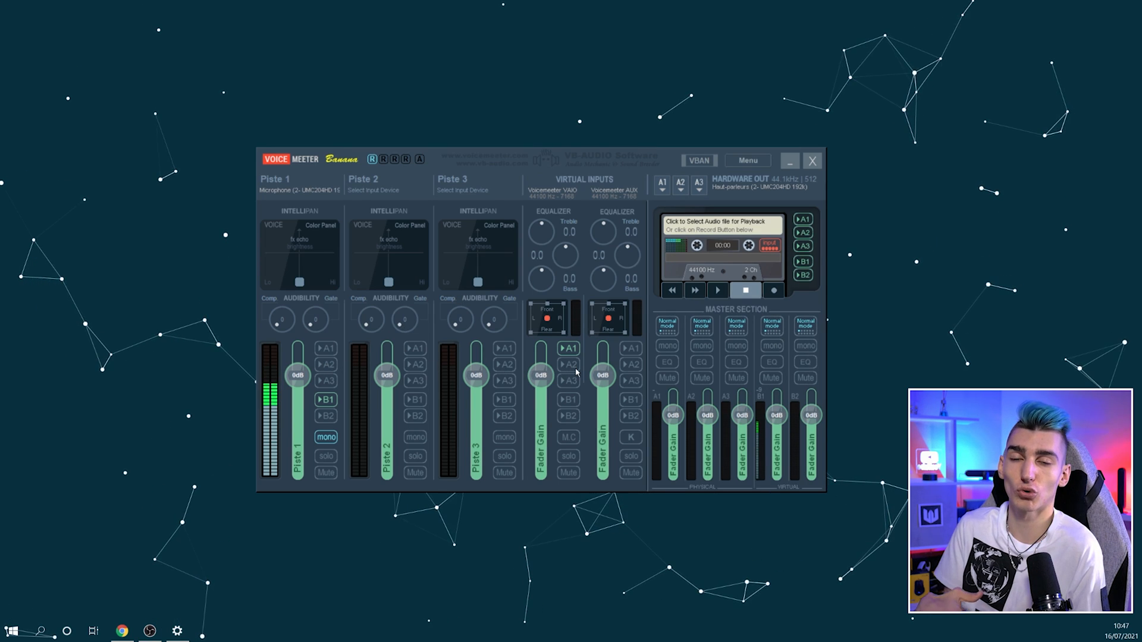
{"action": "left_click", "coordinate": [696, 190]}
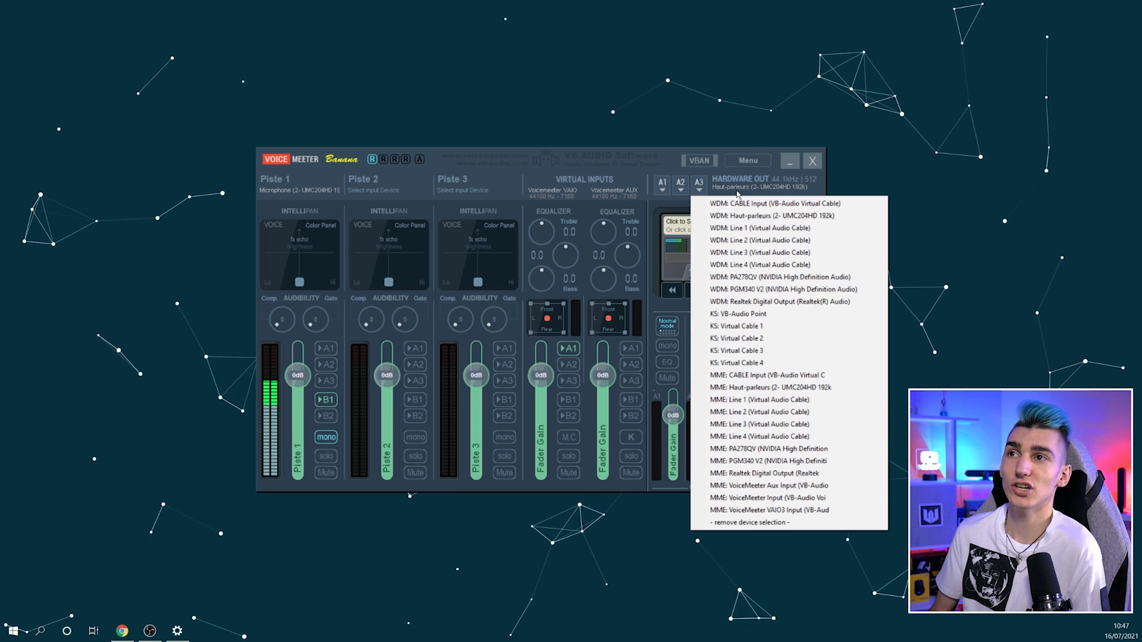
{"action": "left_click", "coordinate": [724, 200]}
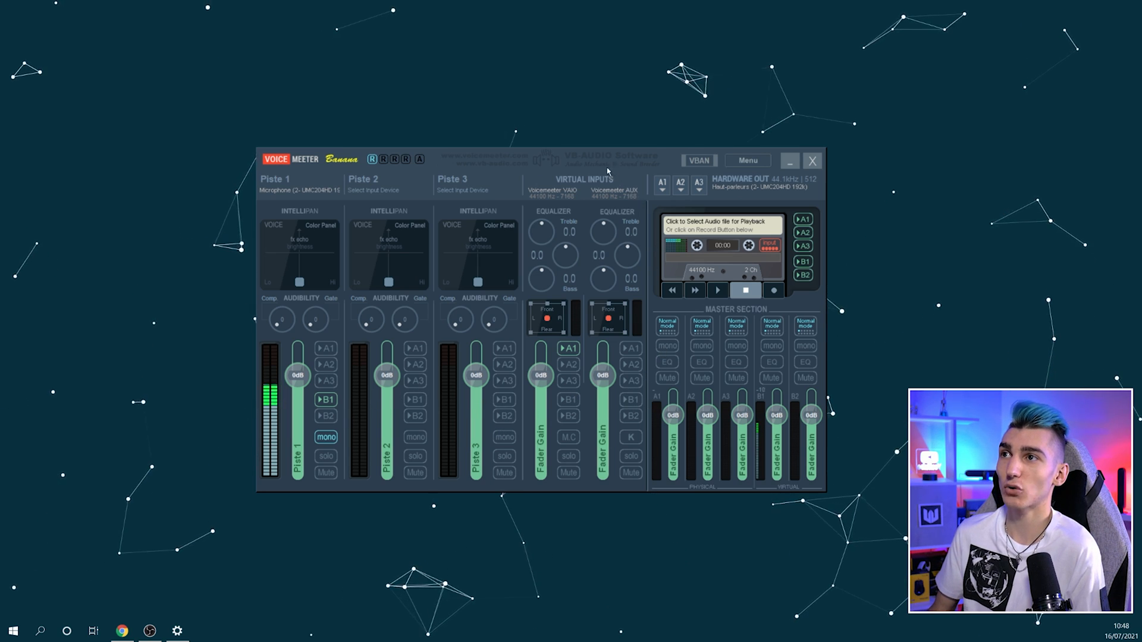
- Lower the Voicemeeter AUX virtual input's gain to -60.0 dB and mute that input
{"action": "left_click_drag", "start_coordinate": [605, 379], "coordinate": [609, 495]}
{"action": "left_click", "coordinate": [634, 473]}
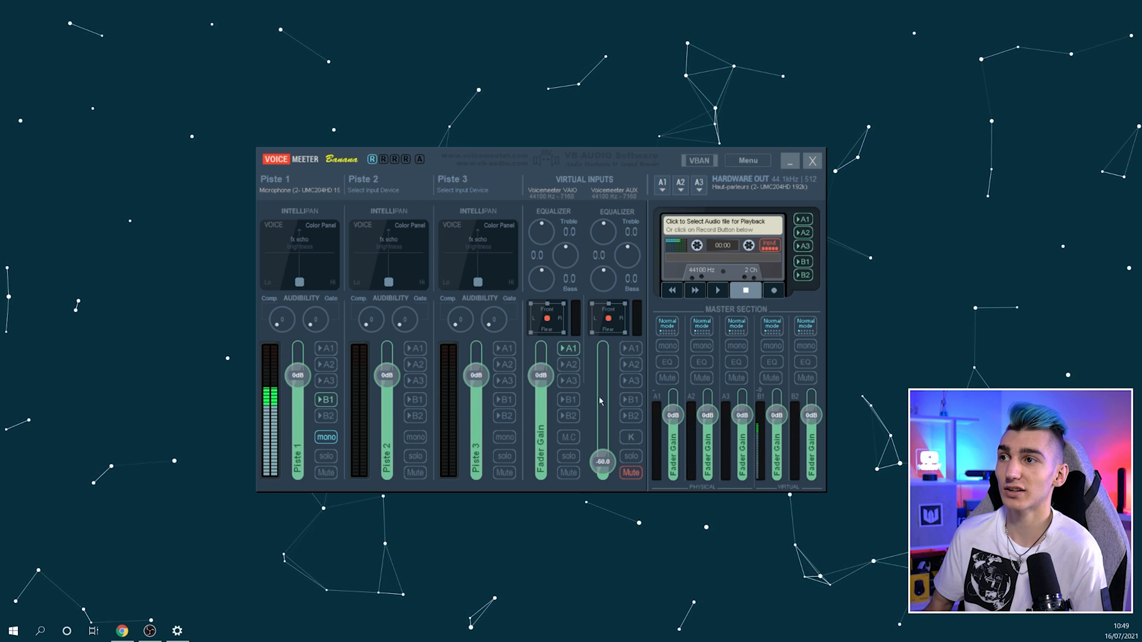
{"action": "left_click", "coordinate": [568, 405]}
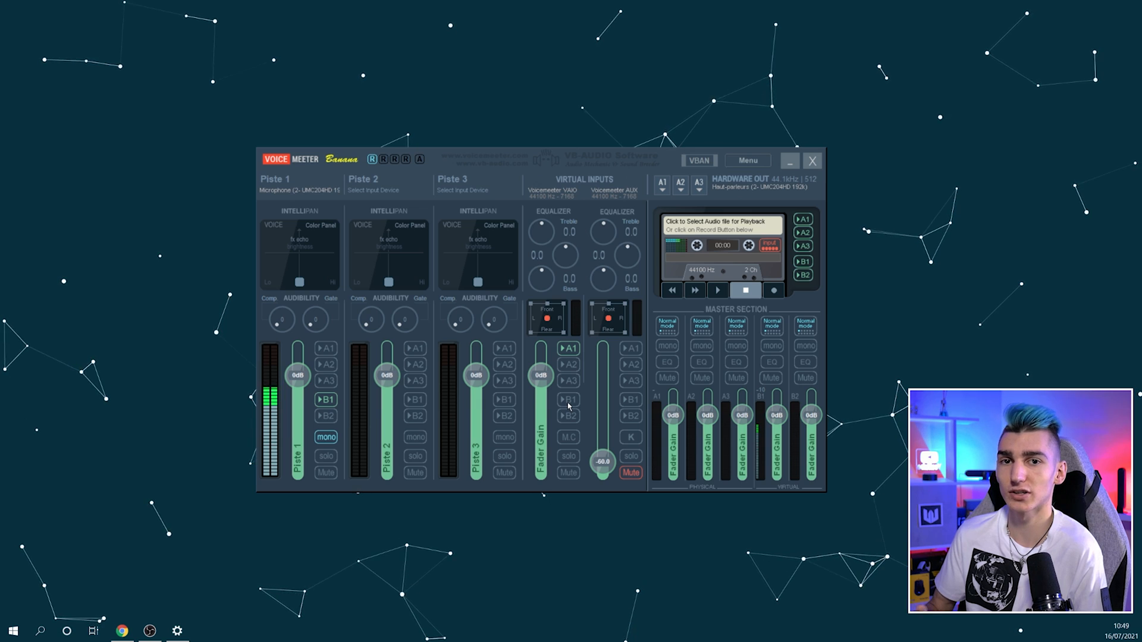
- Rename input track Piste 1 as Micro and Piste 2 as Musique
{"action": "double_click", "coordinate": [276, 179]}
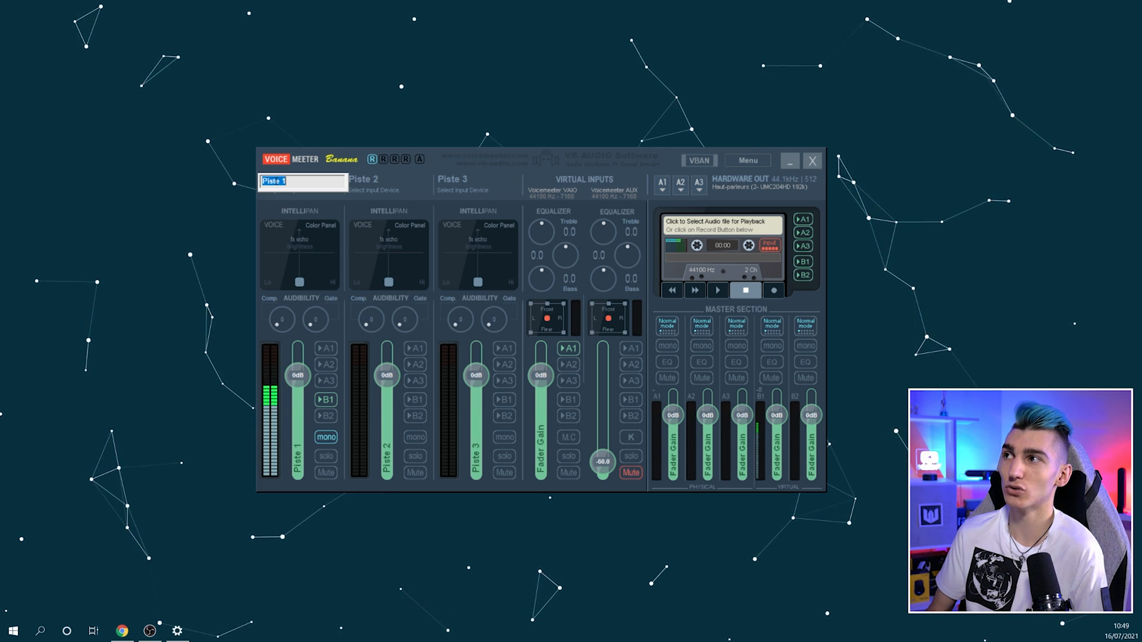
{"action": "type", "text": "Micro"}
{"action": "key", "text": "Return"}
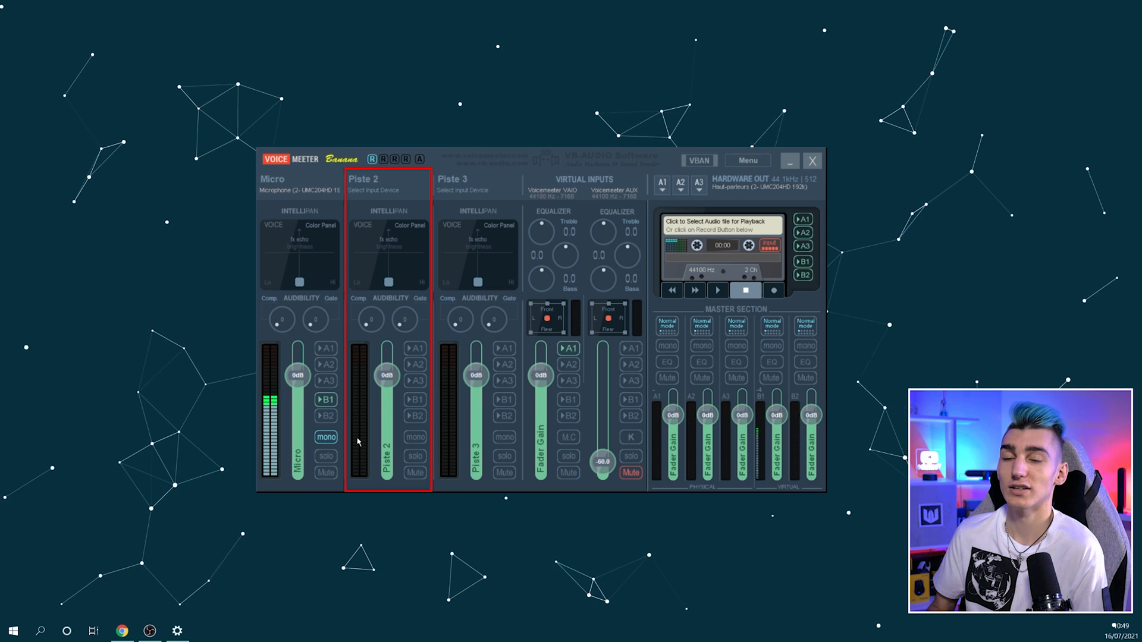
{"action": "left_click", "coordinate": [362, 180]}
{"action": "type", "text": "Musique"}
{"action": "key", "text": "Return"}
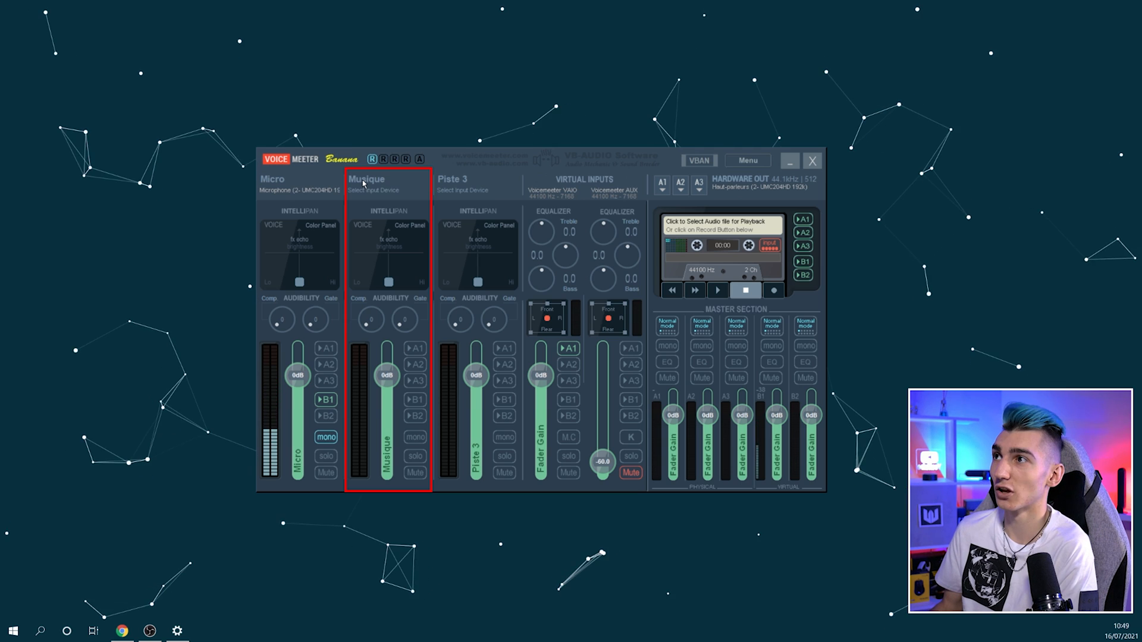
- Assign WDM: CABLE Output (VB-Audio Virtual Cable) as the input of Musique and route the track to A1
{"action": "left_click", "coordinate": [364, 191]}
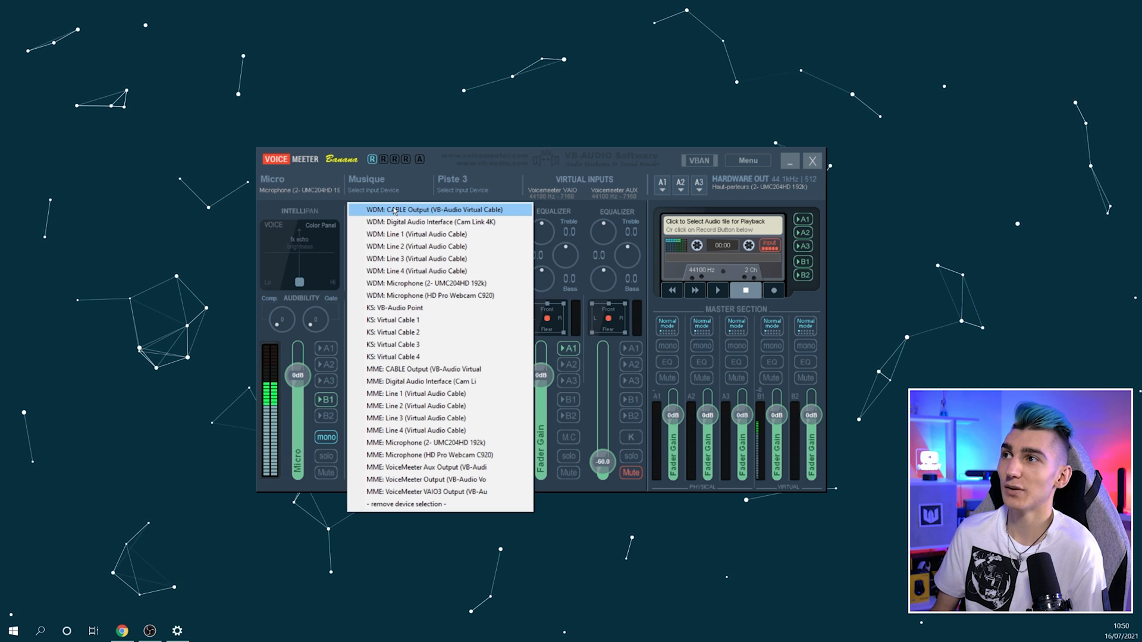
{"action": "left_click", "coordinate": [395, 210]}
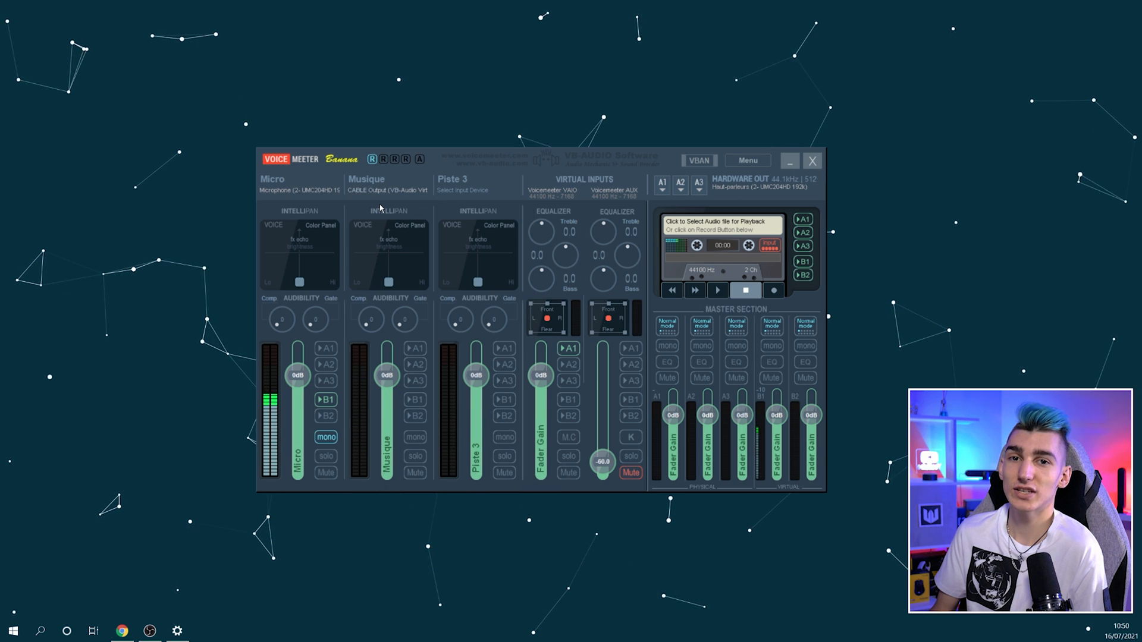
{"action": "left_click", "coordinate": [416, 349]}
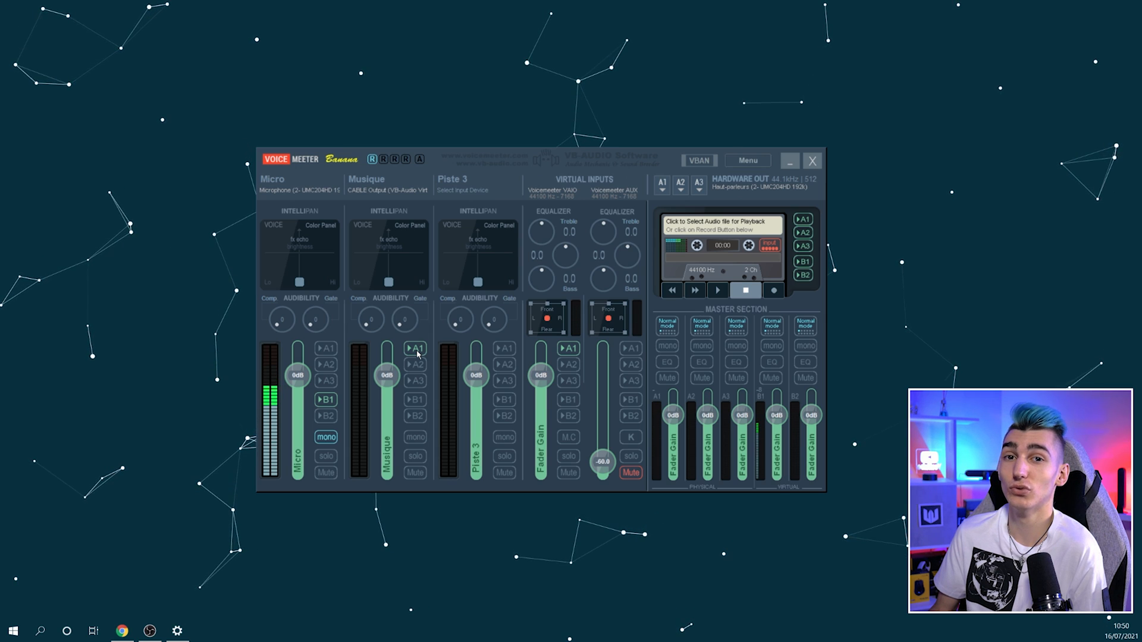
{"action": "left_click", "coordinate": [371, 186]}
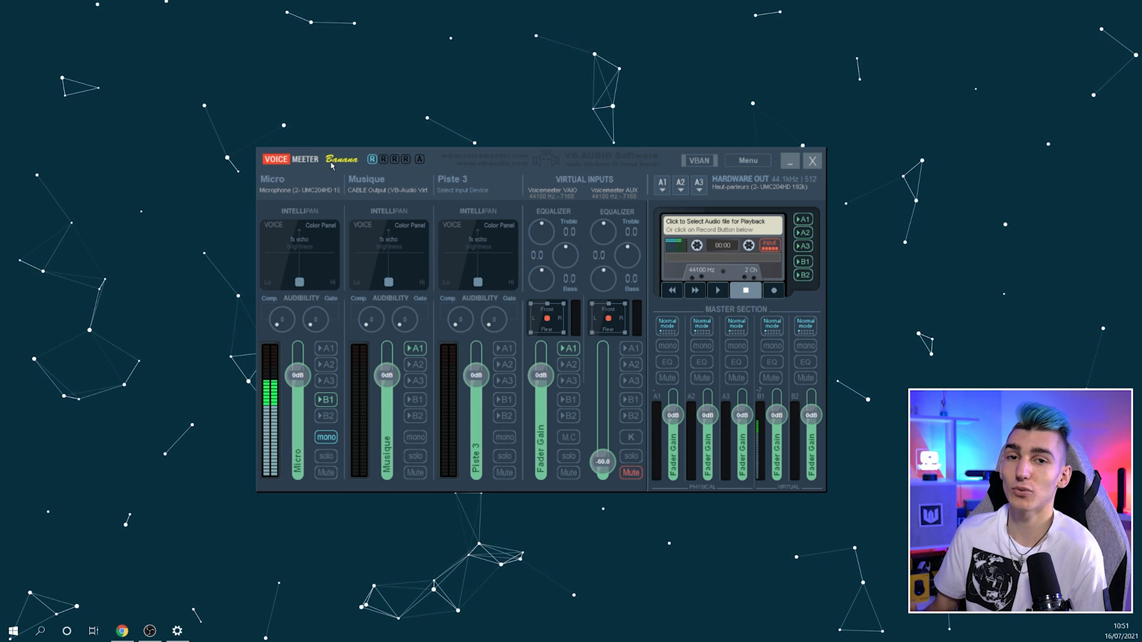
- Try out the Musique track's gain fader, mute and B1 routing, restoring each one
{"action": "left_click_drag", "start_coordinate": [392, 383], "coordinate": [388, 364]}
{"action": "double_click", "coordinate": [388, 363]}
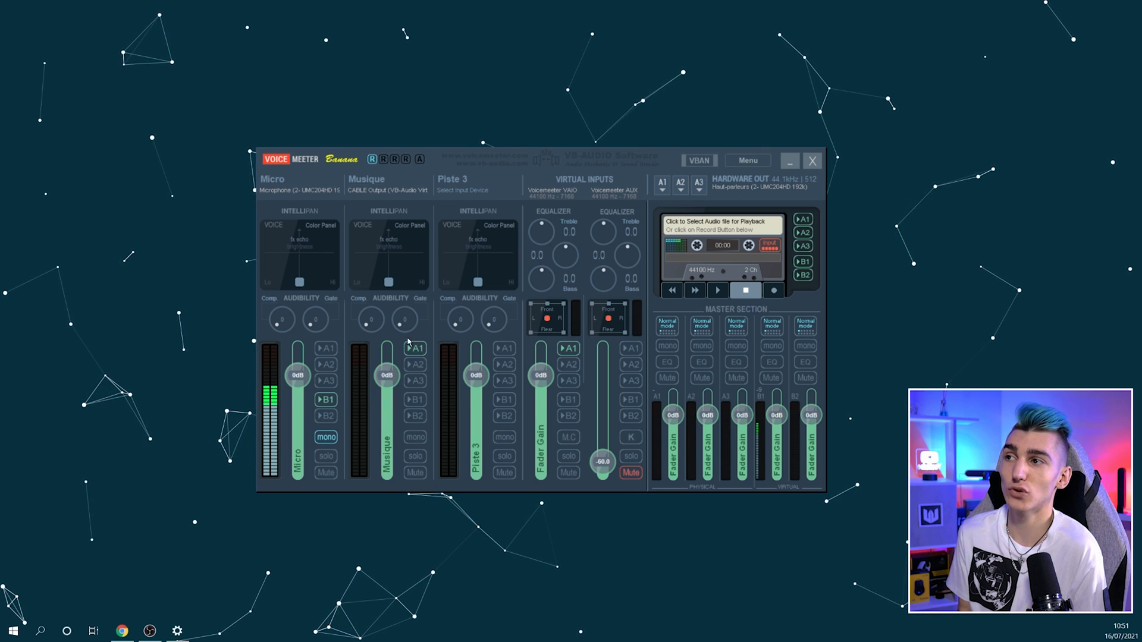
{"action": "left_click", "coordinate": [416, 473]}
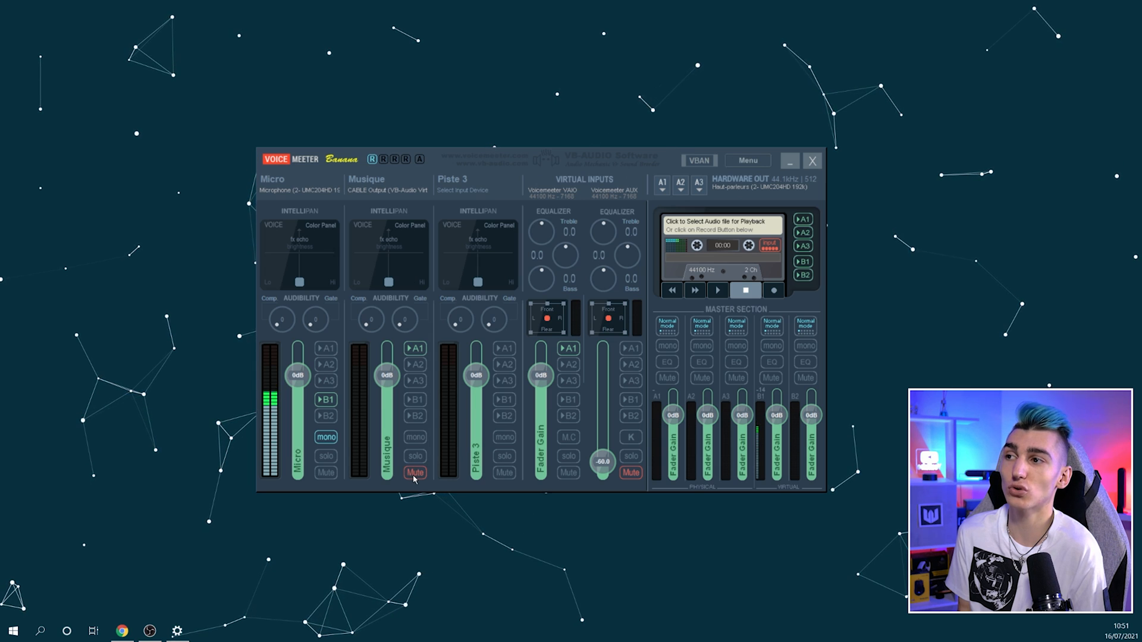
{"action": "left_click", "coordinate": [416, 473]}
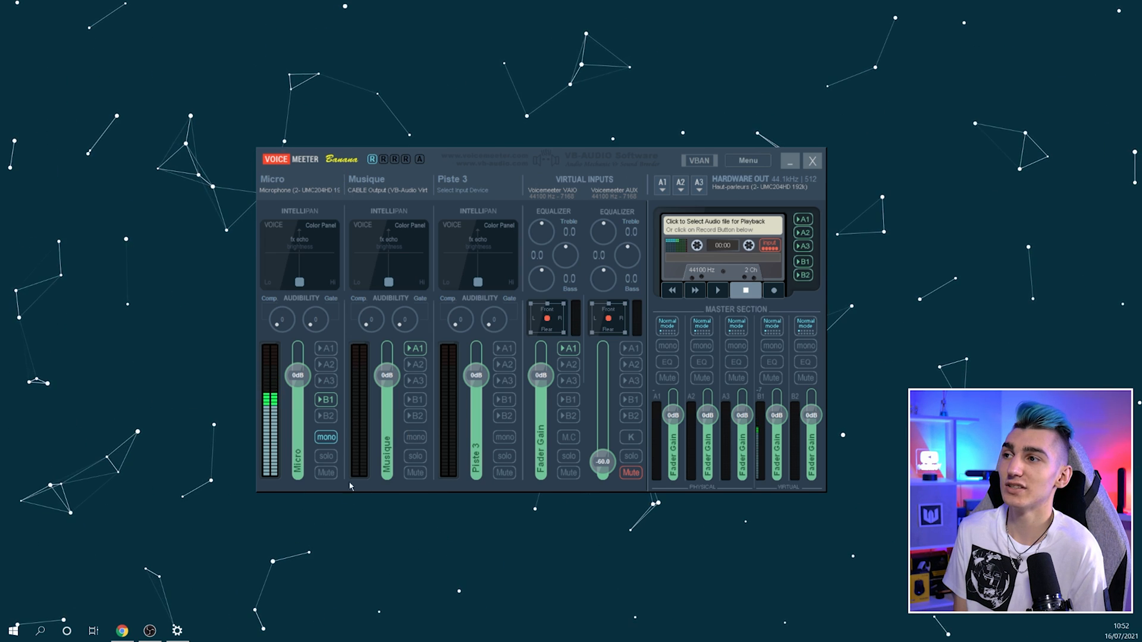
{"action": "left_click", "coordinate": [412, 401]}
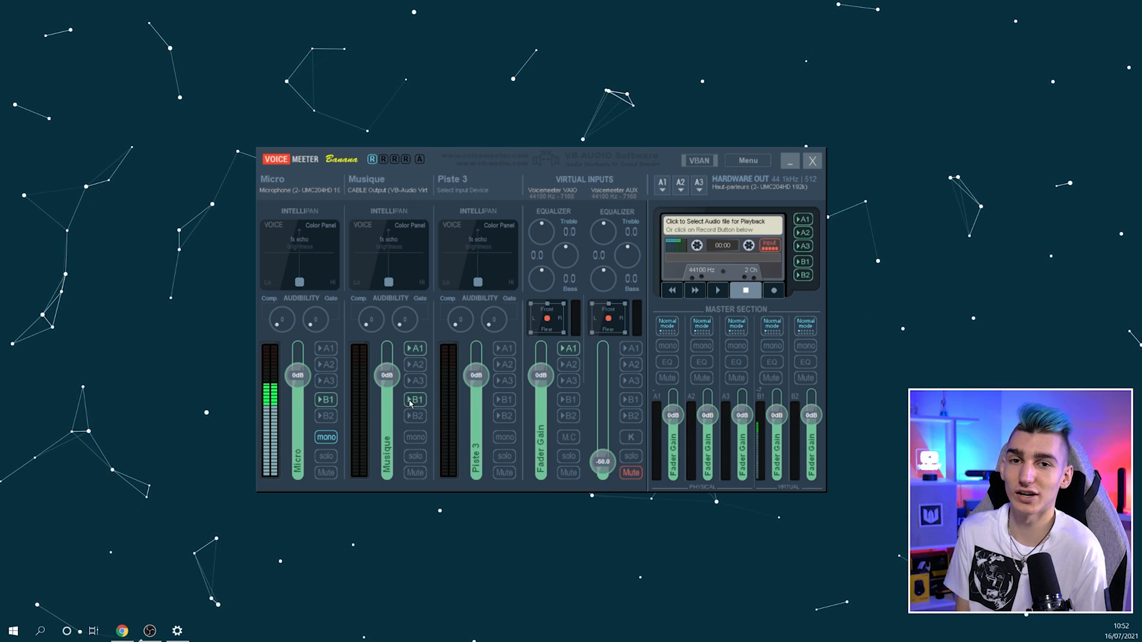
{"action": "left_click", "coordinate": [410, 402]}
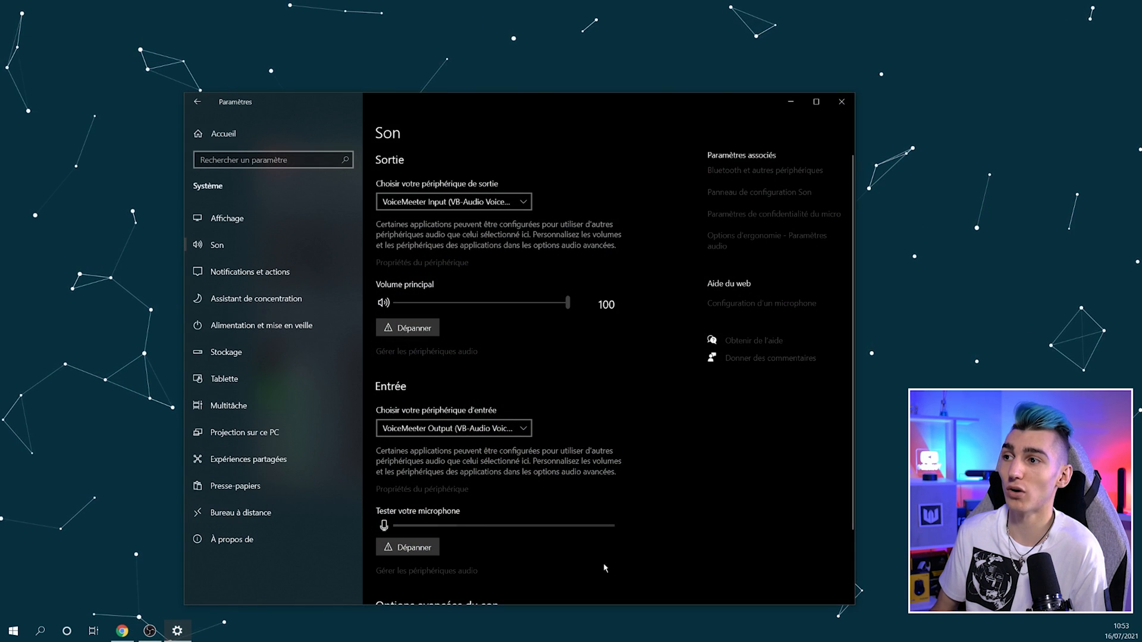
- Open the Windows application volume and device preferences and examine the output and input assigned to each application
{"action": "scroll", "coordinate": [619, 455], "scroll_direction": "down", "scroll_amount": 3}
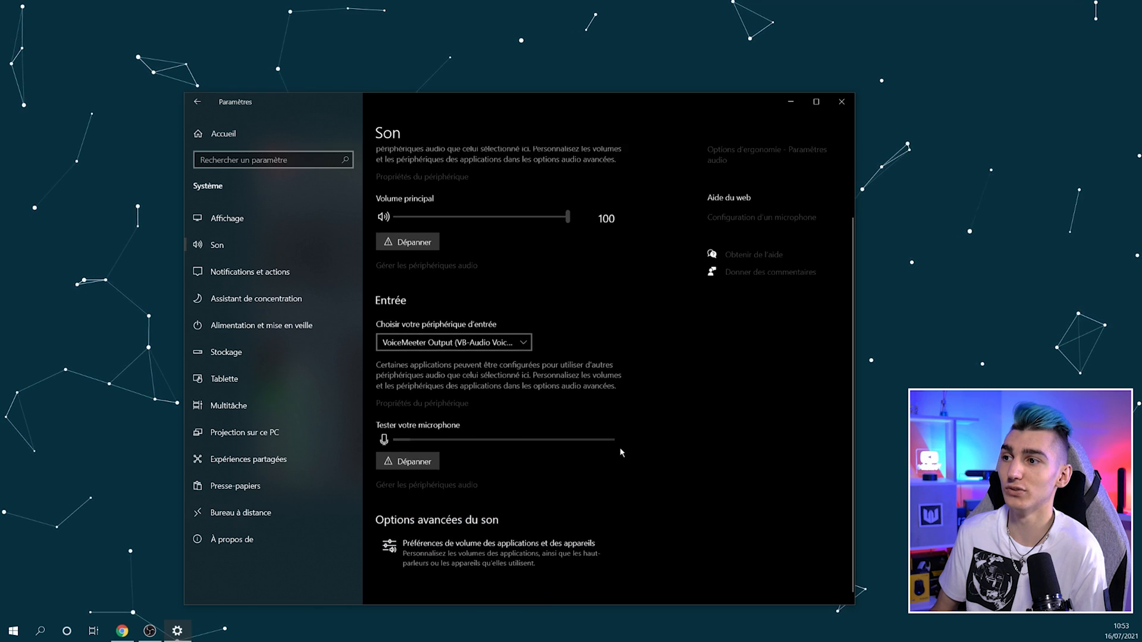
{"action": "left_click", "coordinate": [439, 545]}
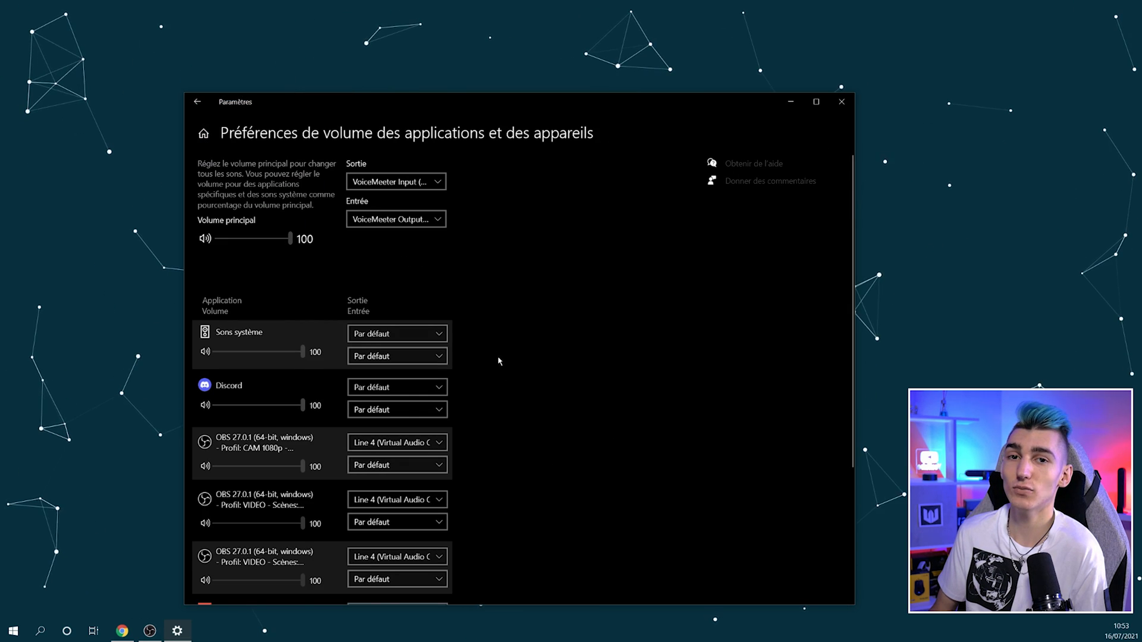
{"action": "scroll", "coordinate": [499, 375], "scroll_direction": "down", "scroll_amount": 5}
{"action": "scroll", "coordinate": [490, 502], "scroll_direction": "up", "scroll_amount": 5}
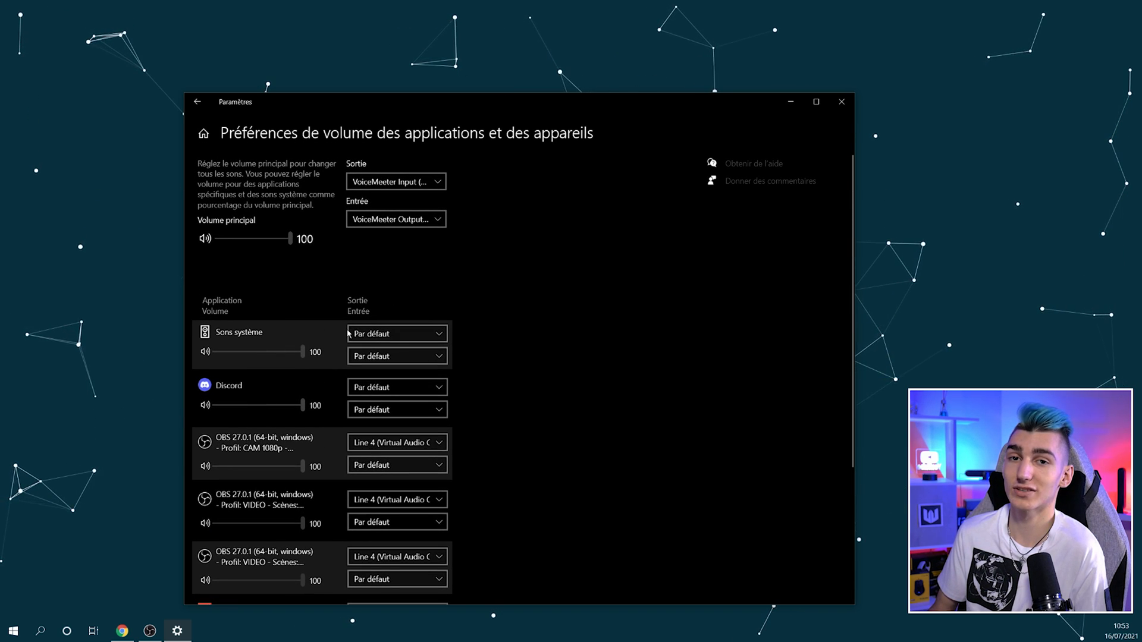
{"action": "scroll", "coordinate": [508, 402], "scroll_direction": "down", "scroll_amount": 5}
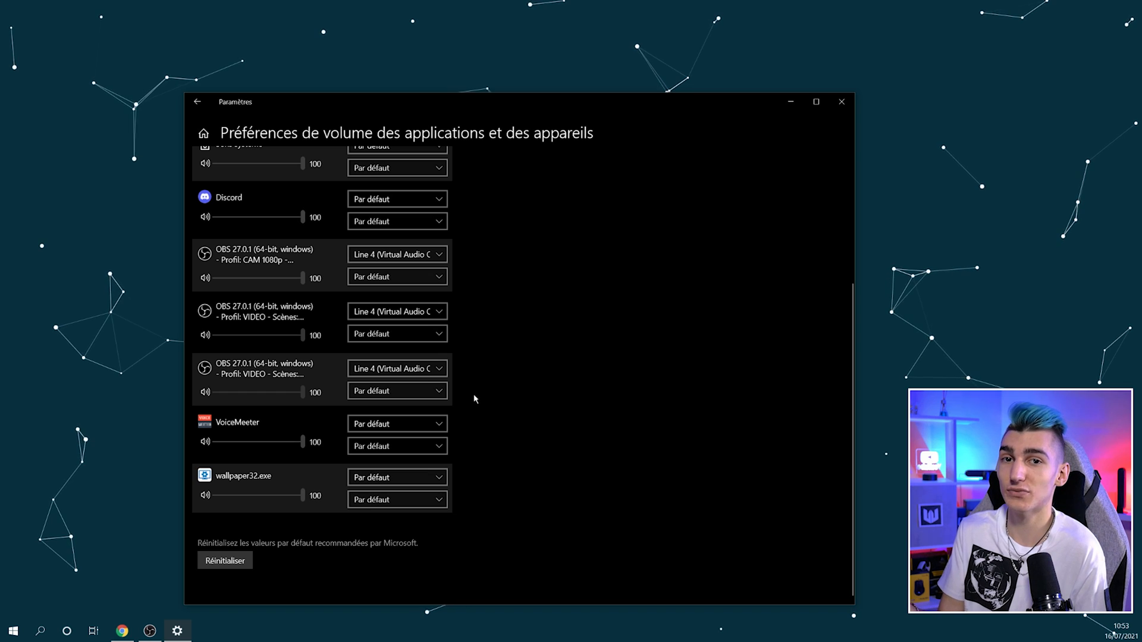
{"action": "scroll", "coordinate": [331, 364], "scroll_direction": "up", "scroll_amount": 4}
{"action": "scroll", "coordinate": [331, 364], "scroll_direction": "down", "scroll_amount": 4}
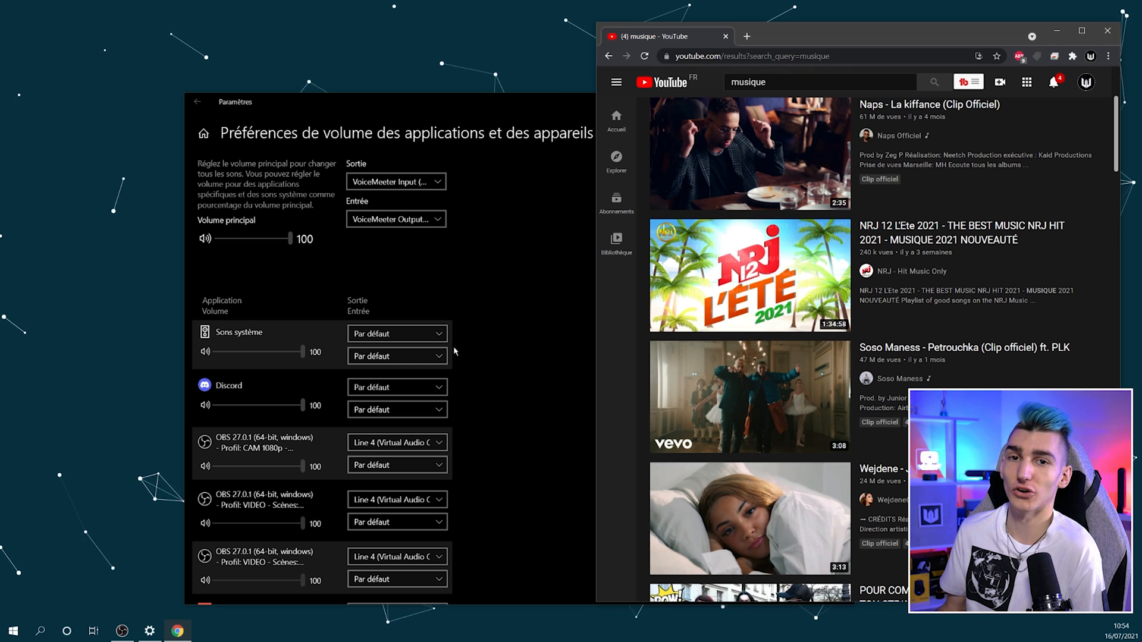
- Play the YouTube video "Naps - La kiffance (Clip Officiel)" so Google Chrome gets listed among the sound applications, and pause it
{"action": "scroll", "coordinate": [491, 359], "scroll_direction": "down", "scroll_amount": 3}
{"action": "scroll", "coordinate": [485, 354], "scroll_direction": "down", "scroll_amount": 2}
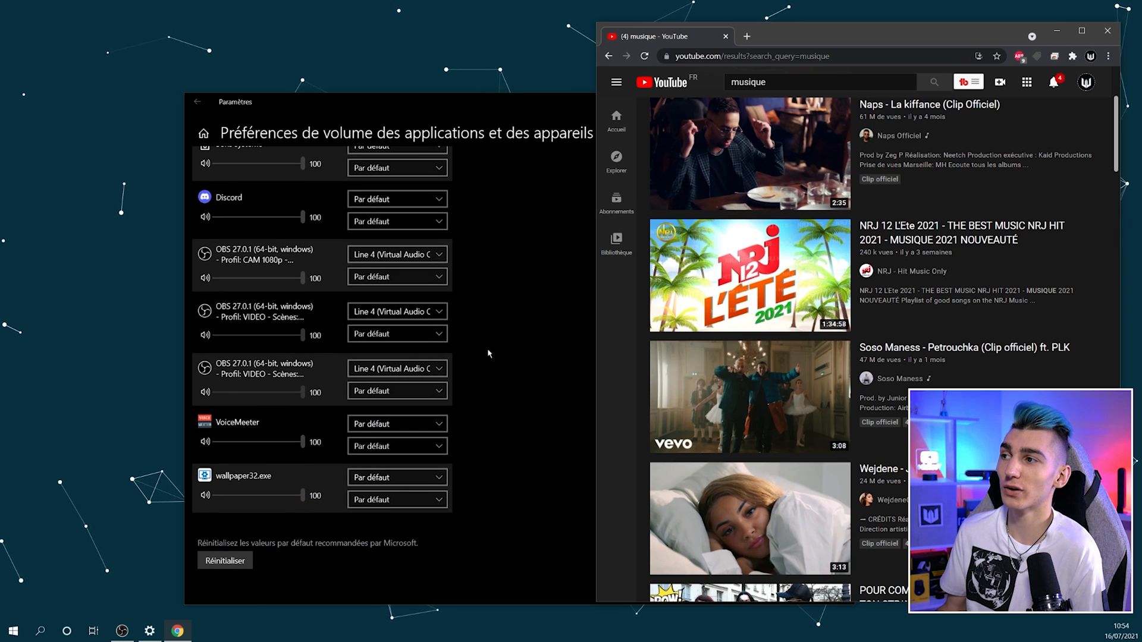
{"action": "scroll", "coordinate": [483, 352], "scroll_direction": "up", "scroll_amount": 4}
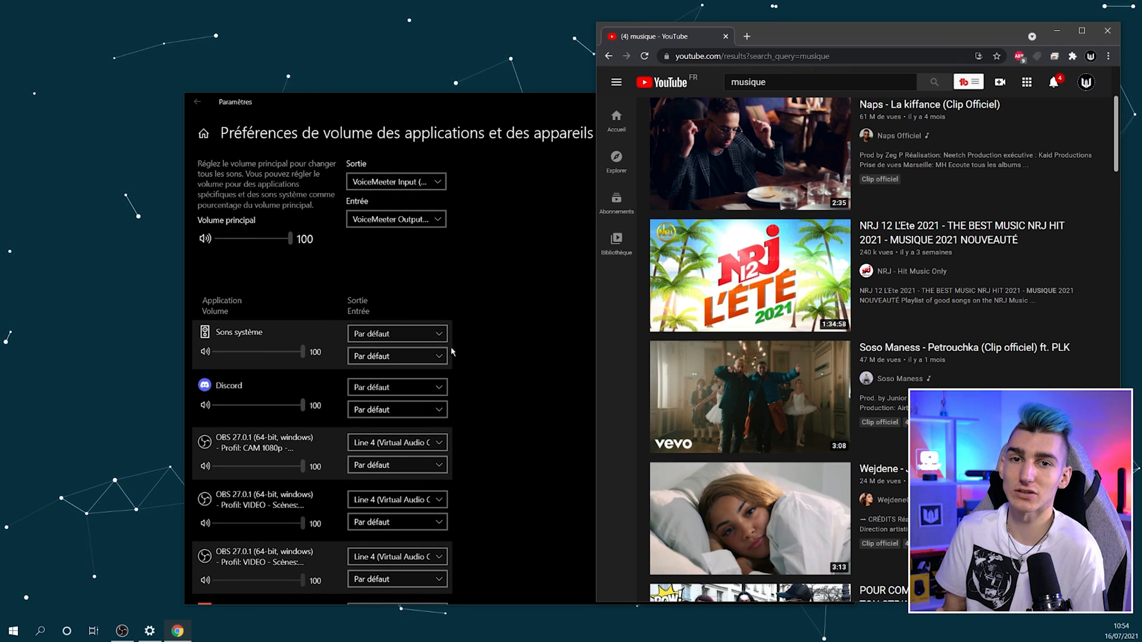
{"action": "left_click", "coordinate": [750, 154]}
{"action": "scroll", "coordinate": [282, 326], "scroll_direction": "down", "scroll_amount": 2}
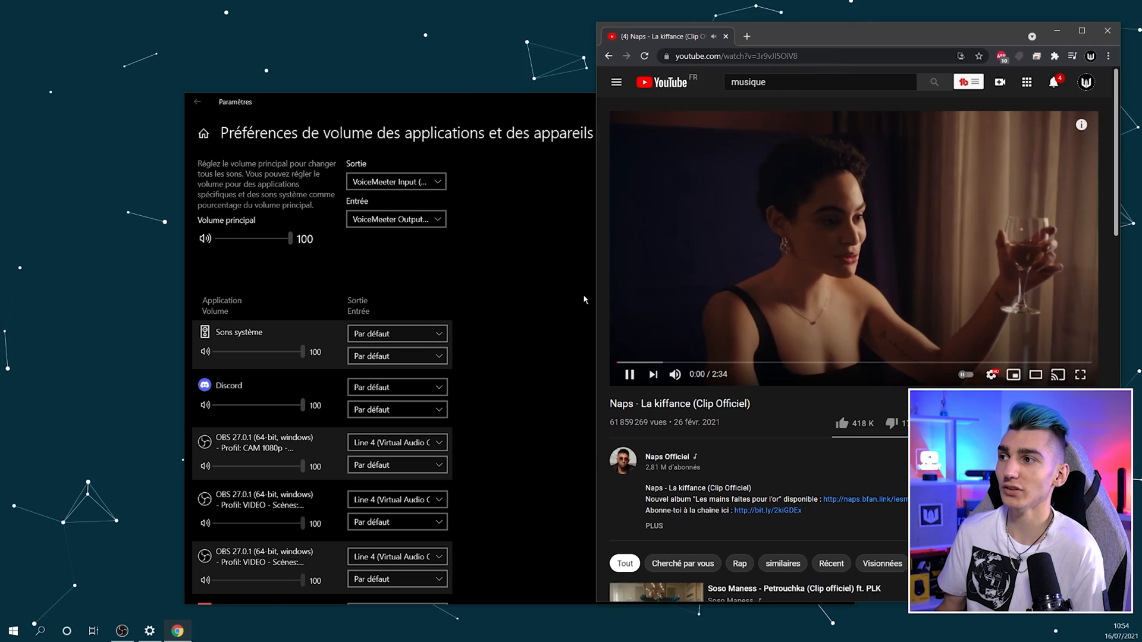
{"action": "key", "text": "space"}
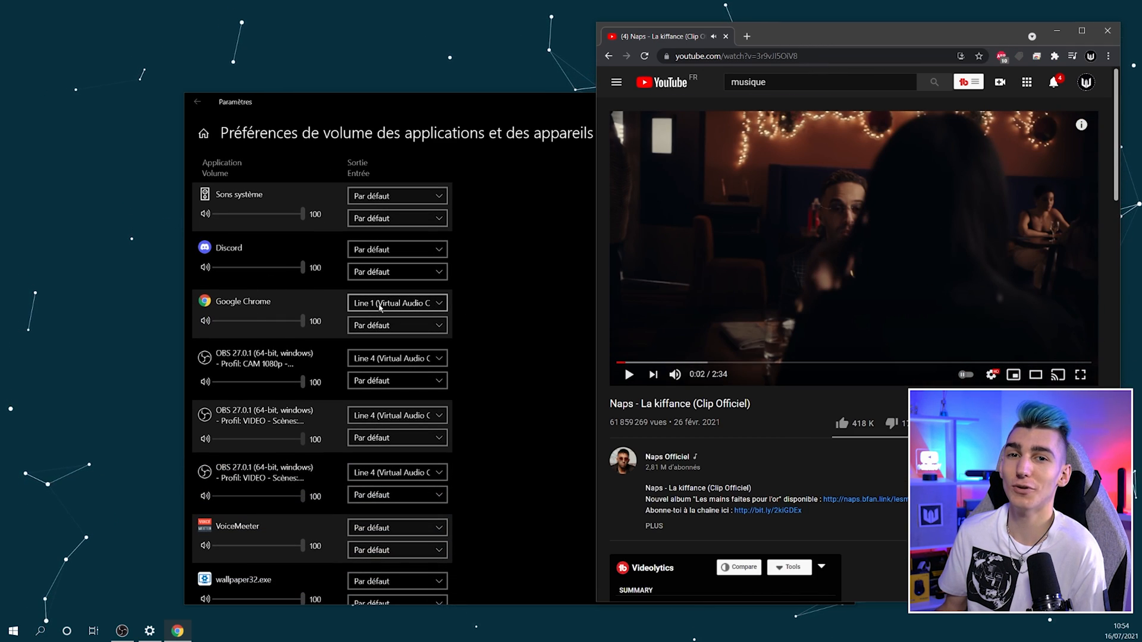
- Set Google Chrome's sound output to CABLE Input (VB-Audio Virtual Cable)
{"action": "left_click", "coordinate": [380, 304]}
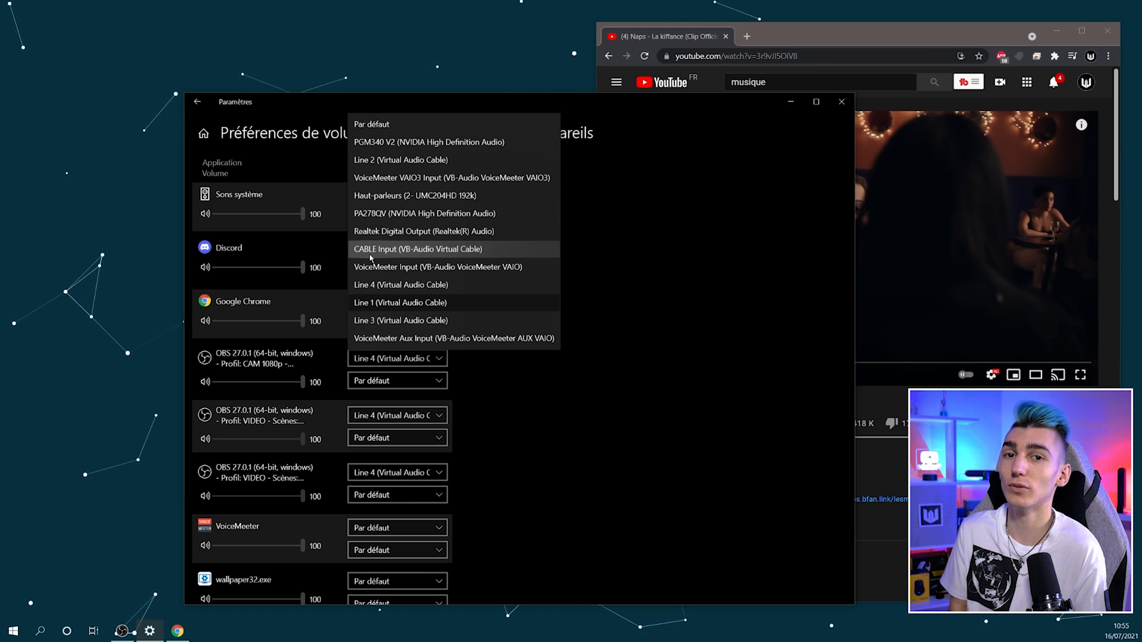
{"action": "left_click", "coordinate": [261, 308]}
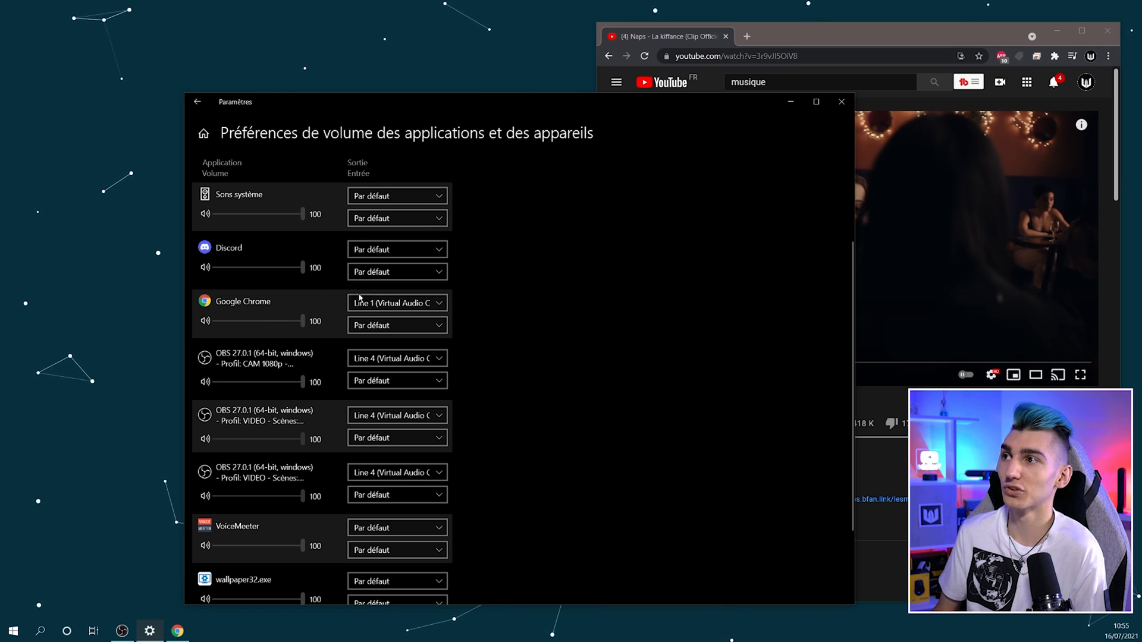
{"action": "left_click", "coordinate": [419, 303]}
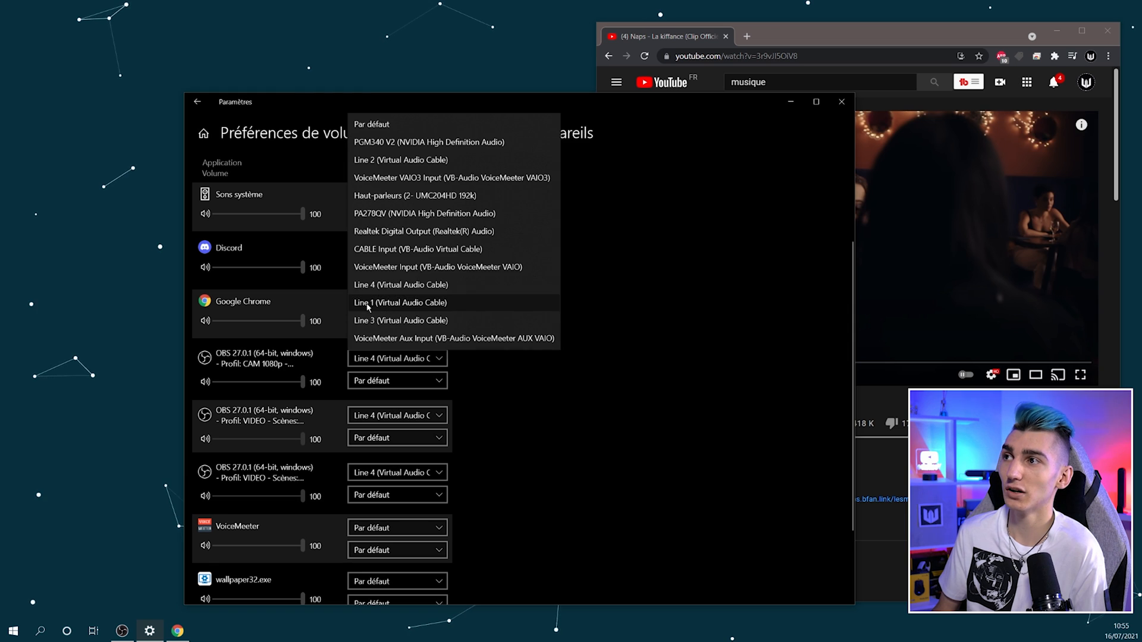
{"action": "left_click", "coordinate": [390, 249]}
- Minimize the Windows settings, place Voicemeeter beside the browser and play the YouTube video to check the Musique level meter
{"action": "left_click_drag", "start_coordinate": [625, 102], "coordinate": [431, 97]}
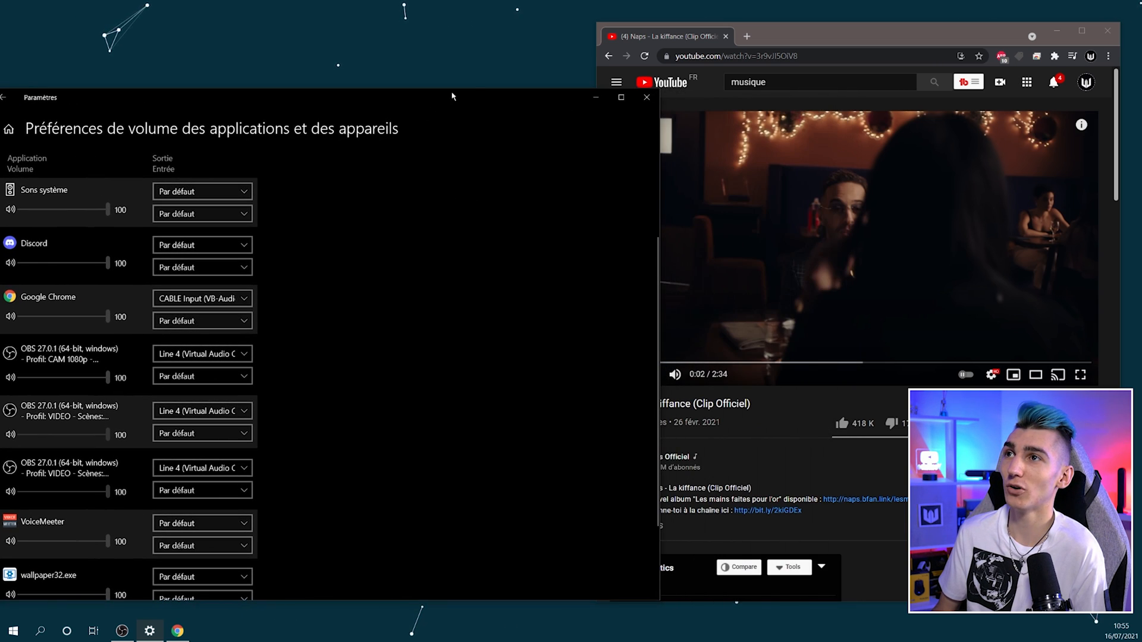
{"action": "left_click", "coordinate": [595, 98]}
{"action": "left_click_drag", "start_coordinate": [469, 165], "coordinate": [257, 155]}
{"action": "left_click", "coordinate": [773, 270]}
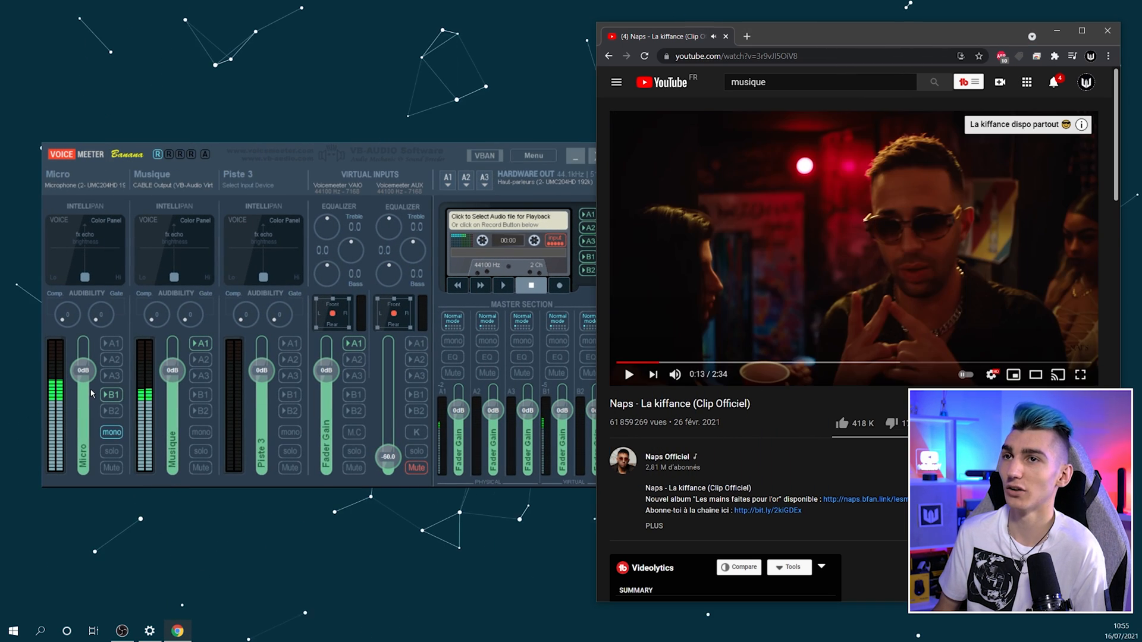
{"action": "left_click_drag", "start_coordinate": [308, 153], "coordinate": [286, 122]}
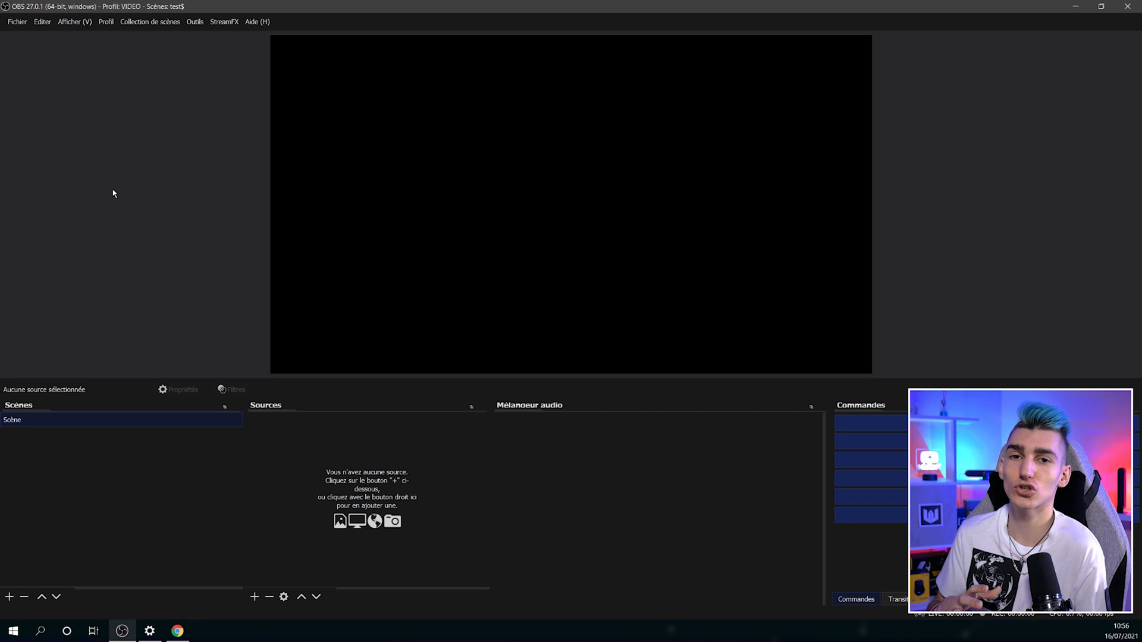
- Open the audio settings, examine the sample rate and the global desktop and microphone devices, and close the settings
{"action": "left_click", "coordinate": [17, 23]}
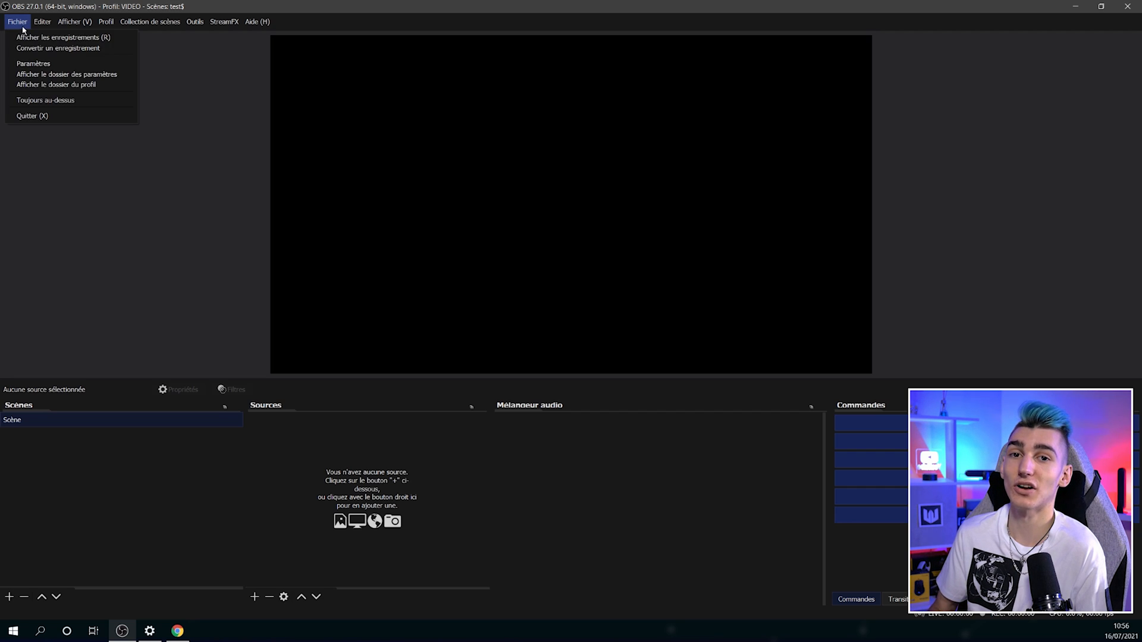
{"action": "left_click", "coordinate": [33, 63]}
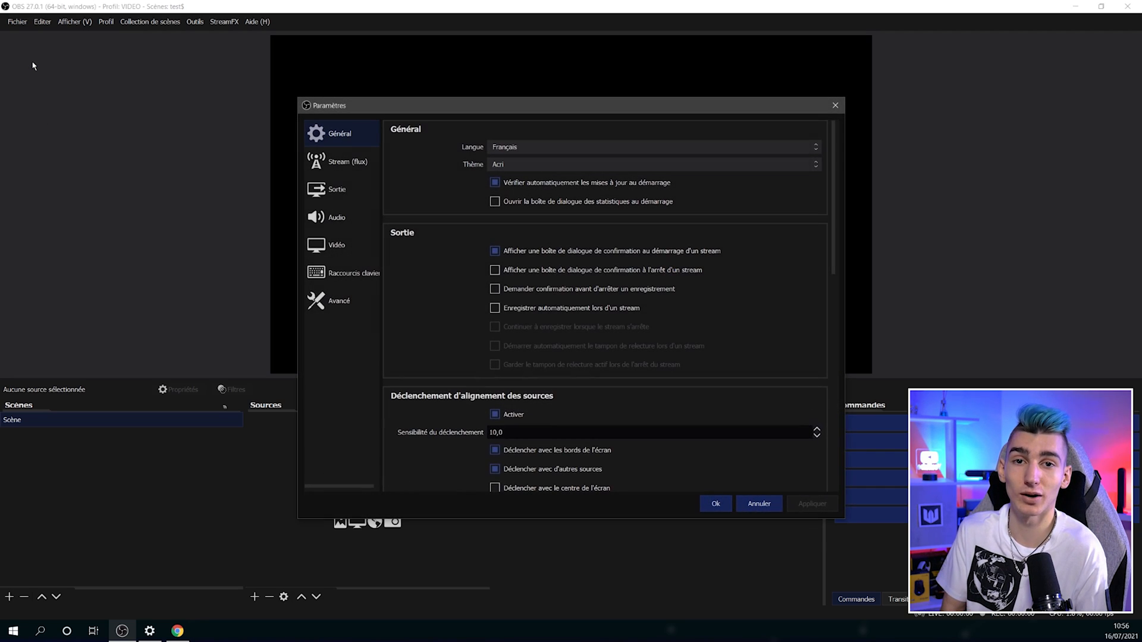
{"action": "left_click_drag", "start_coordinate": [358, 107], "coordinate": [337, 86]}
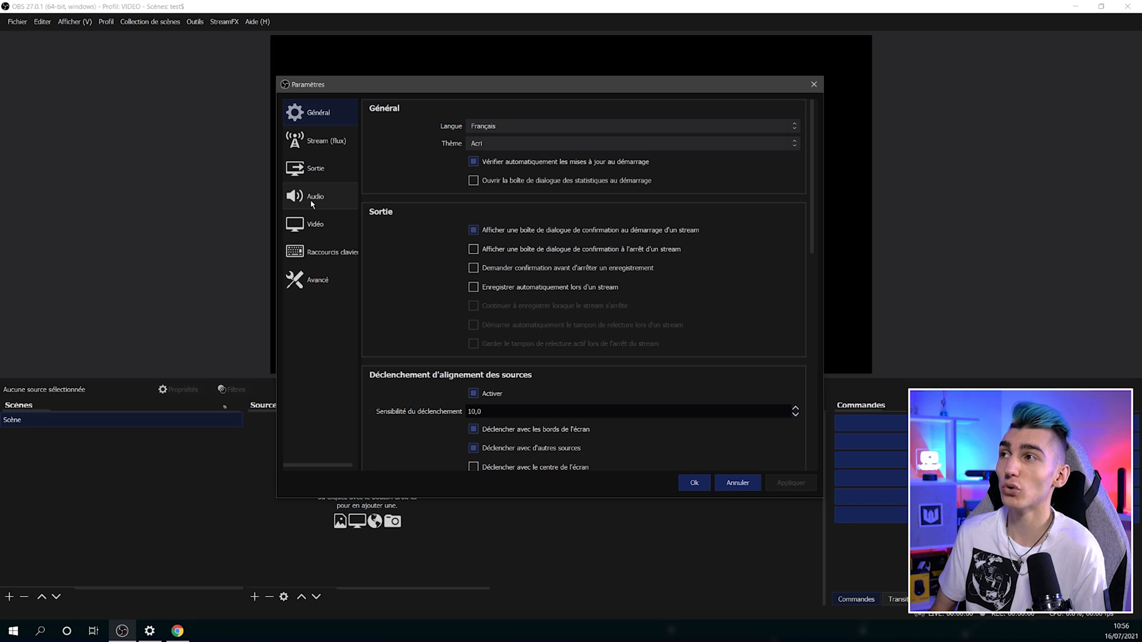
{"action": "left_click", "coordinate": [311, 202]}
{"action": "left_click", "coordinate": [478, 123]}
{"action": "left_click", "coordinate": [440, 123]}
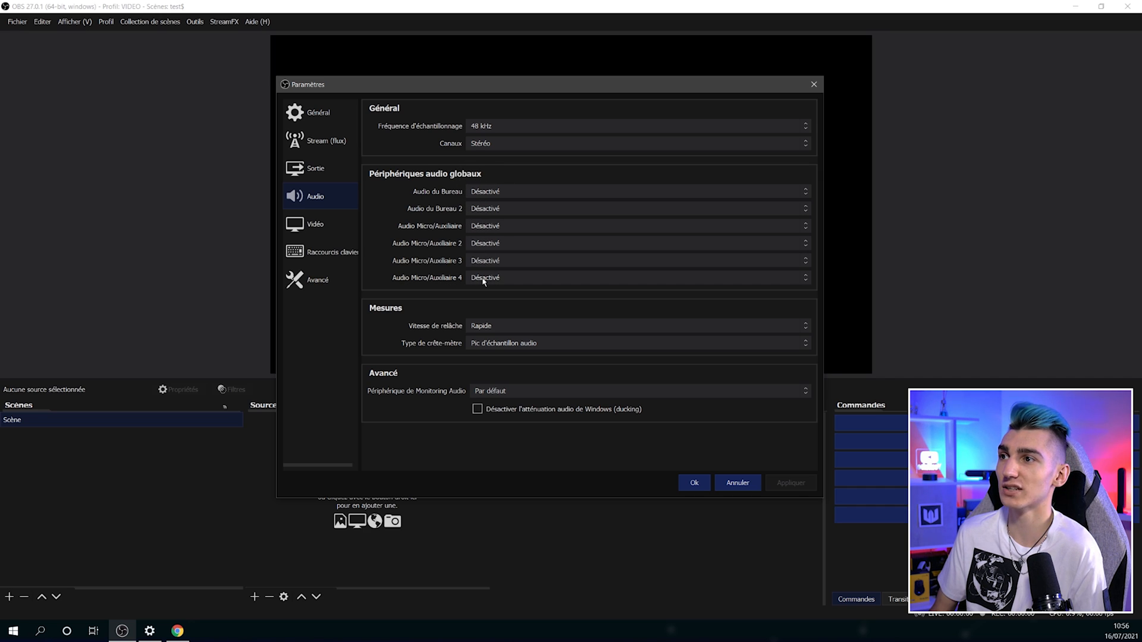
{"action": "left_click", "coordinate": [708, 483]}
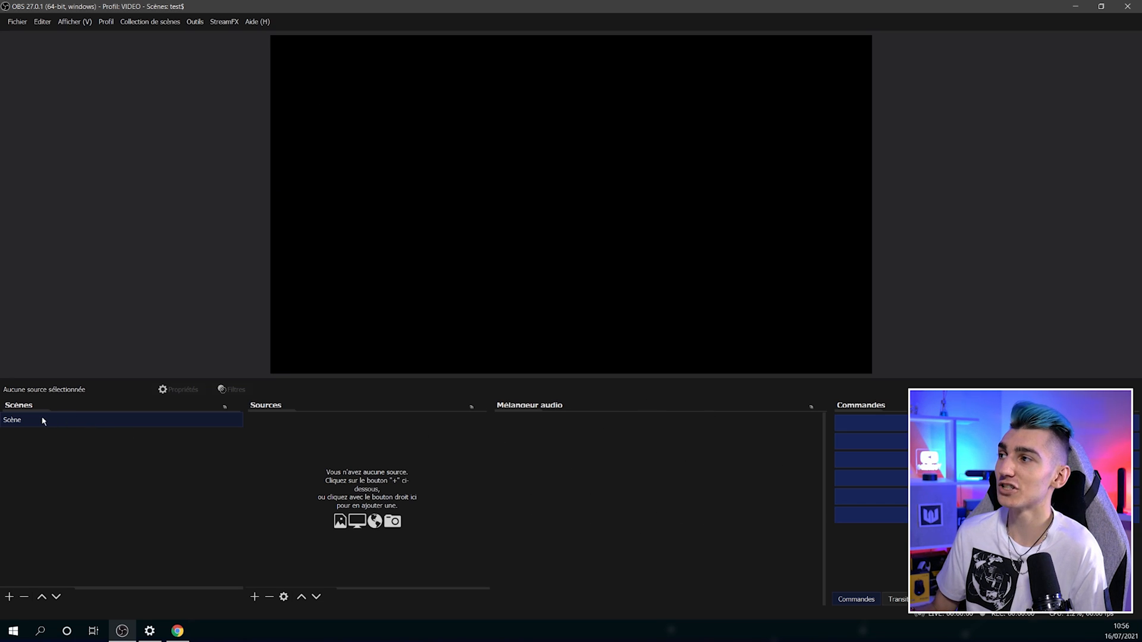
- Rename the existing scene to "Starting Soon" and add a new audio output capture source named "Musique" to it
{"action": "right_click", "coordinate": [10, 421]}
{"action": "left_click", "coordinate": [51, 455]}
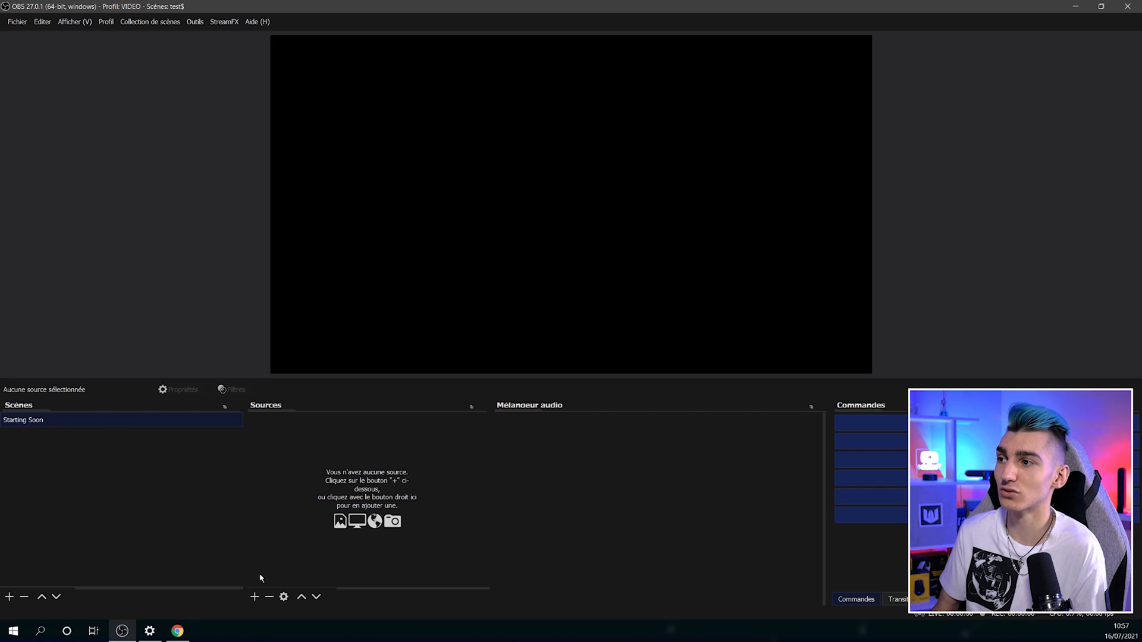
{"action": "left_click", "coordinate": [255, 597]}
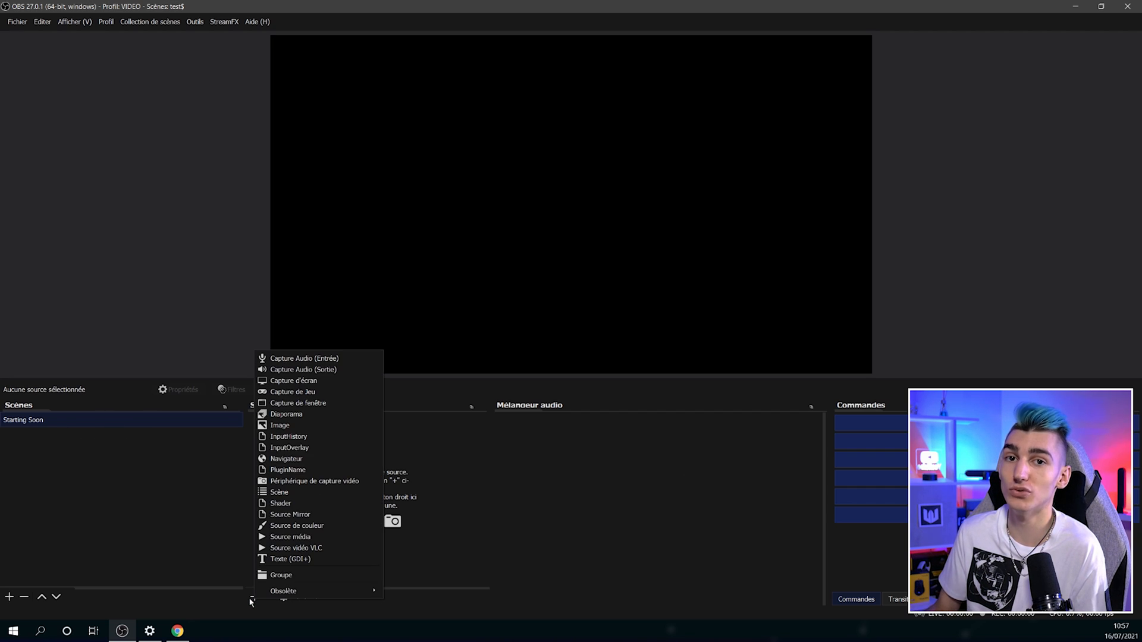
{"action": "left_click", "coordinate": [252, 598]}
{"action": "left_click", "coordinate": [257, 597]}
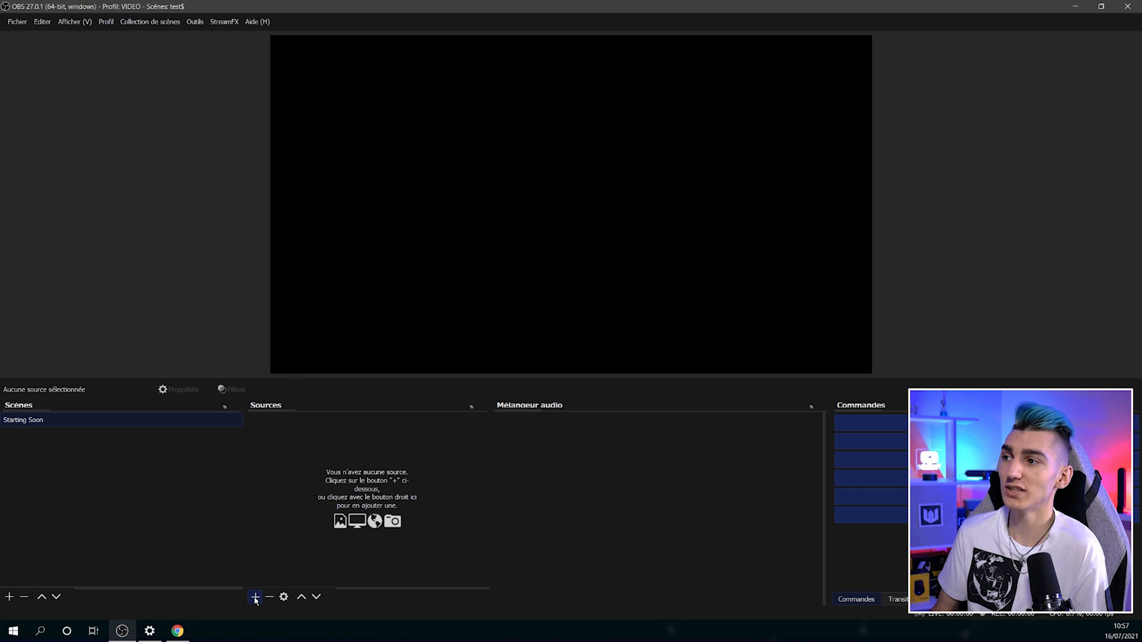
{"action": "left_click", "coordinate": [255, 598]}
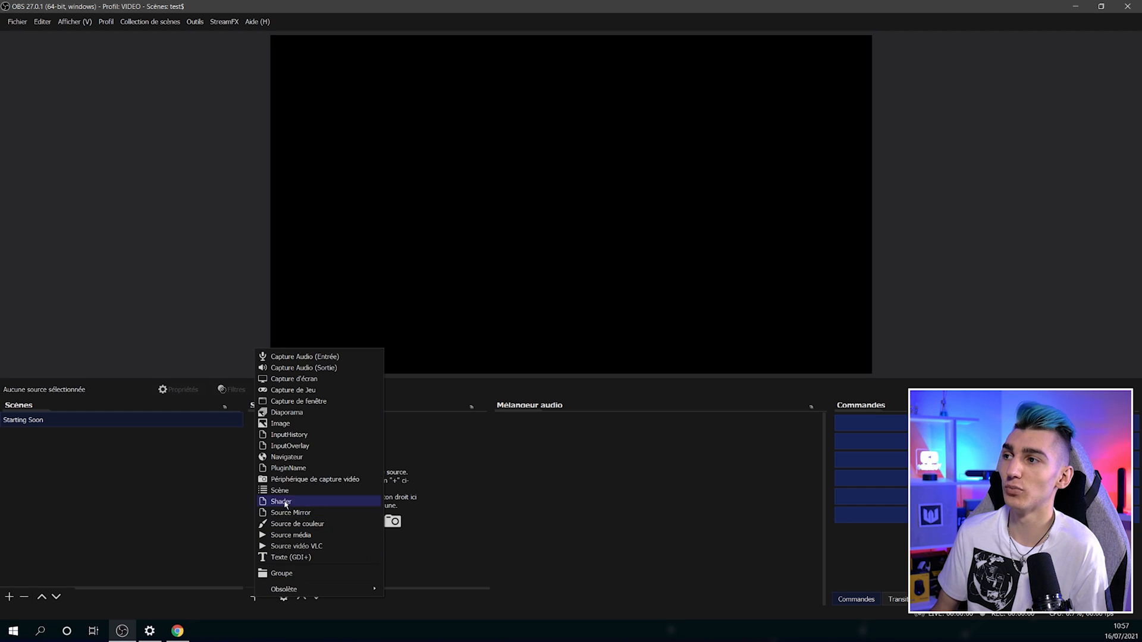
{"action": "left_click", "coordinate": [293, 368]}
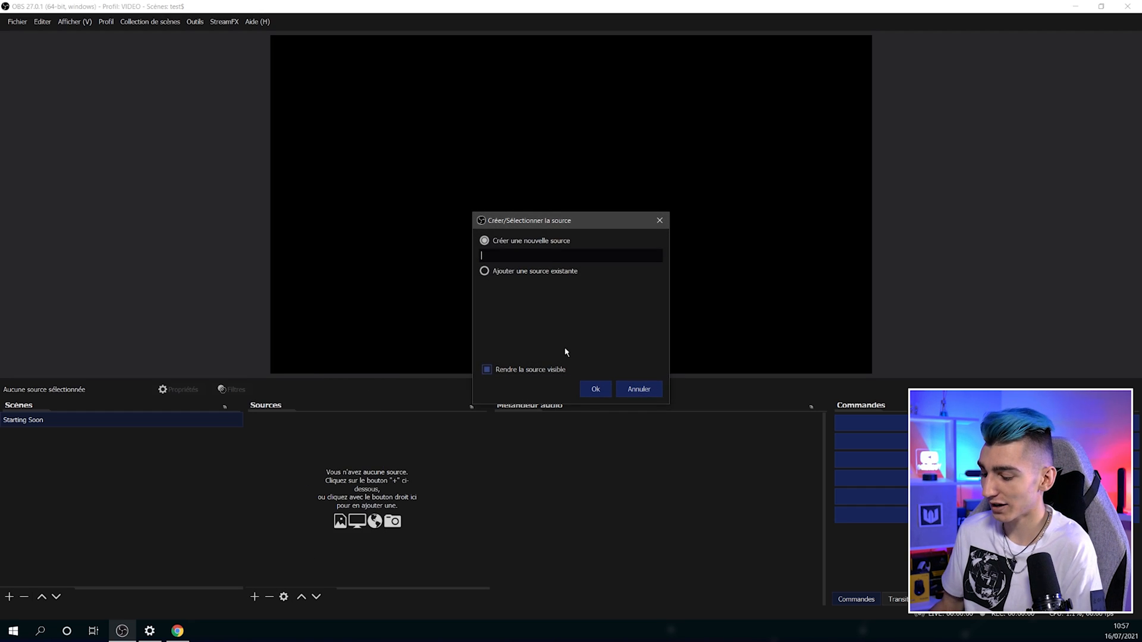
{"action": "key", "text": "Return"}
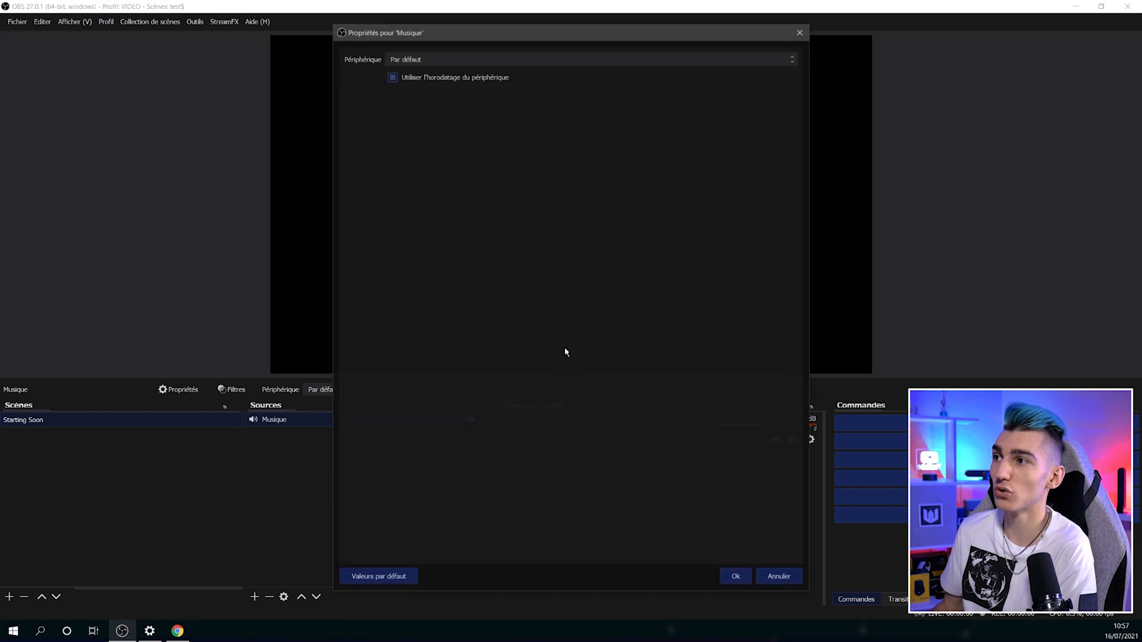
- Set the Musique source's device to CABLE Input (VB-Audio Virtual Cable) and confirm its properties
{"action": "left_click", "coordinate": [411, 59]}
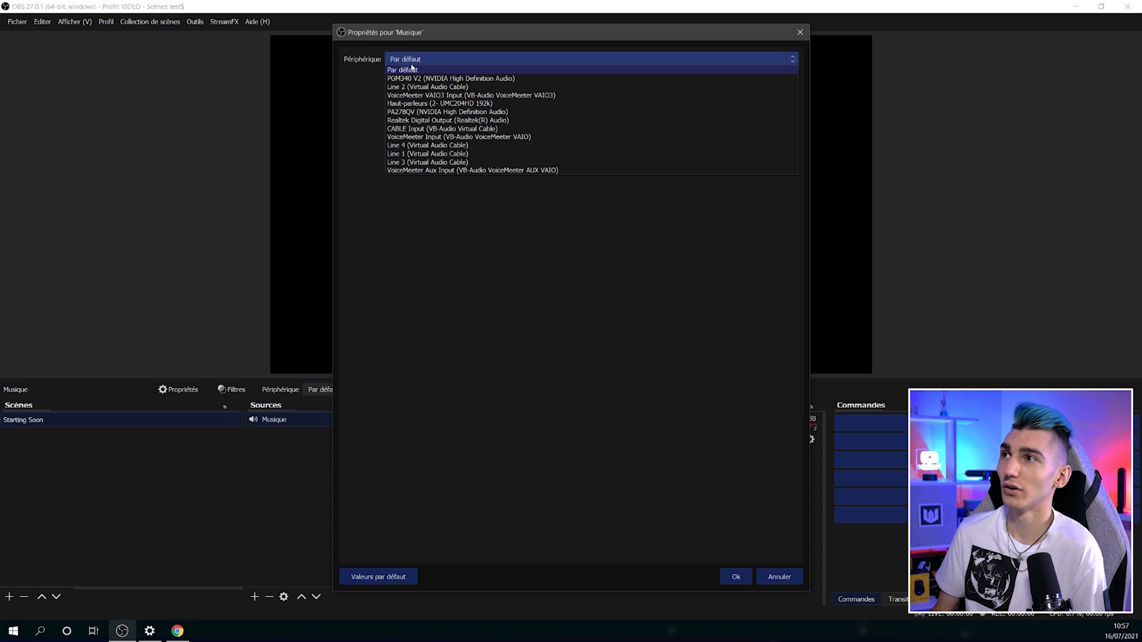
{"action": "left_click", "coordinate": [422, 129]}
{"action": "left_click", "coordinate": [736, 576]}
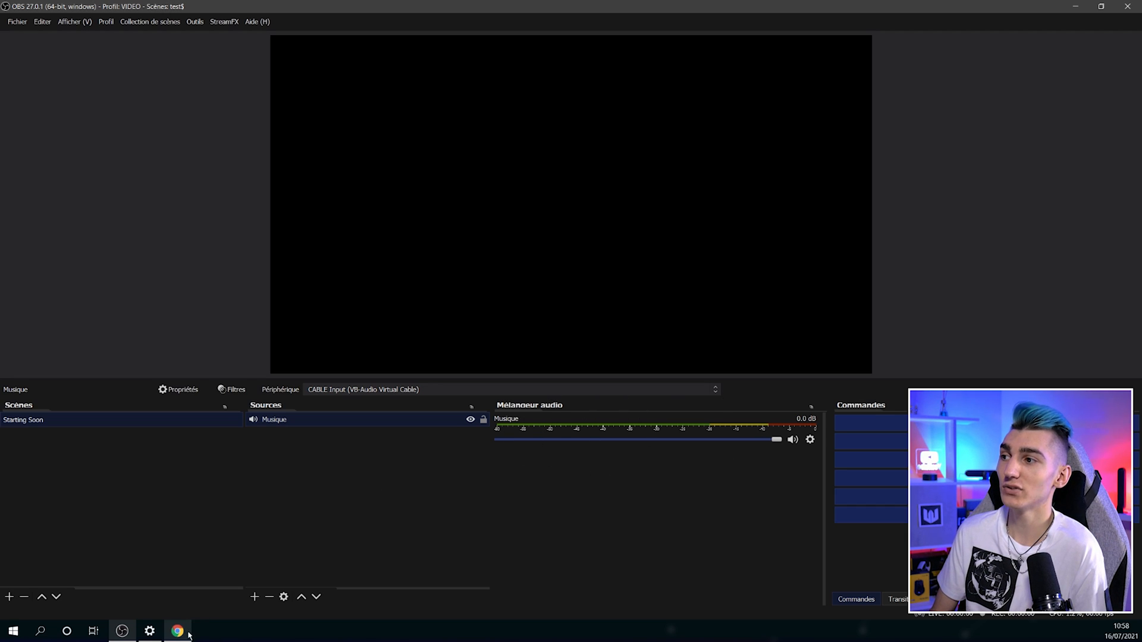
- Play the YouTube video in Chrome, turn off output A1 on Voicemeeter's Musique strip, and return to OBS
{"action": "left_click", "coordinate": [178, 631]}
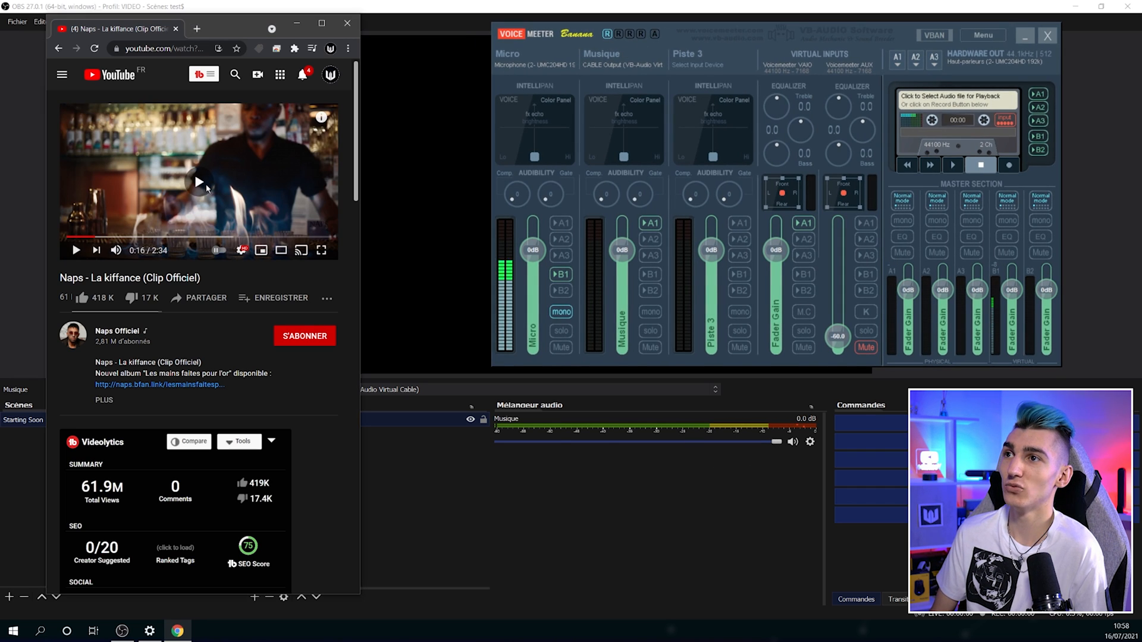
{"action": "left_click", "coordinate": [649, 224]}
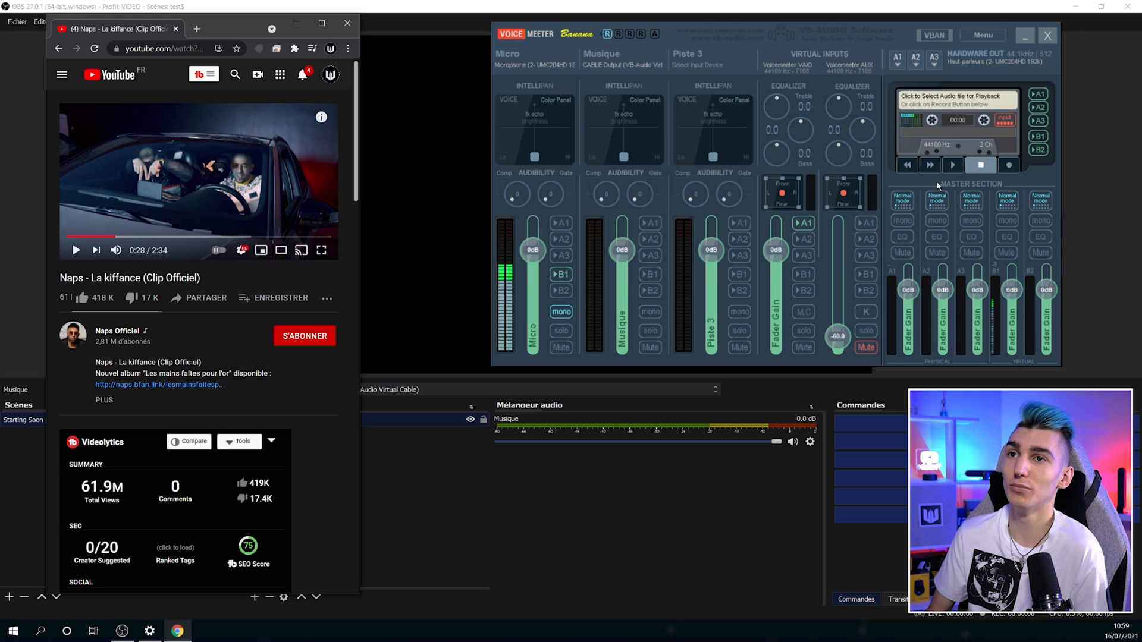
{"action": "left_click", "coordinate": [938, 381]}
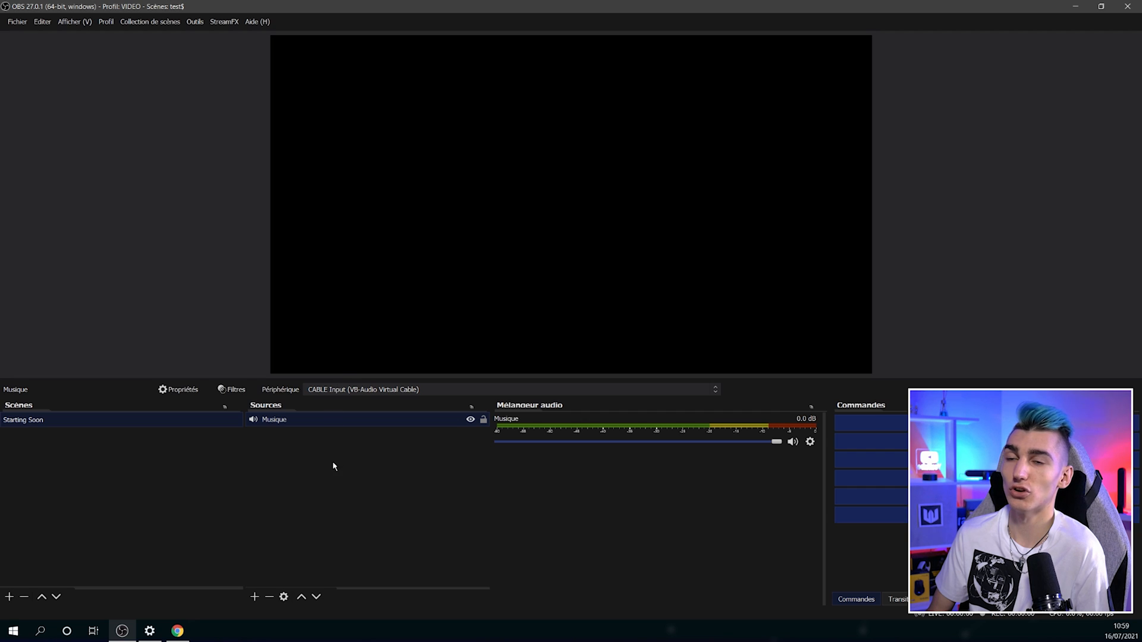
{"action": "left_click", "coordinate": [328, 190]}
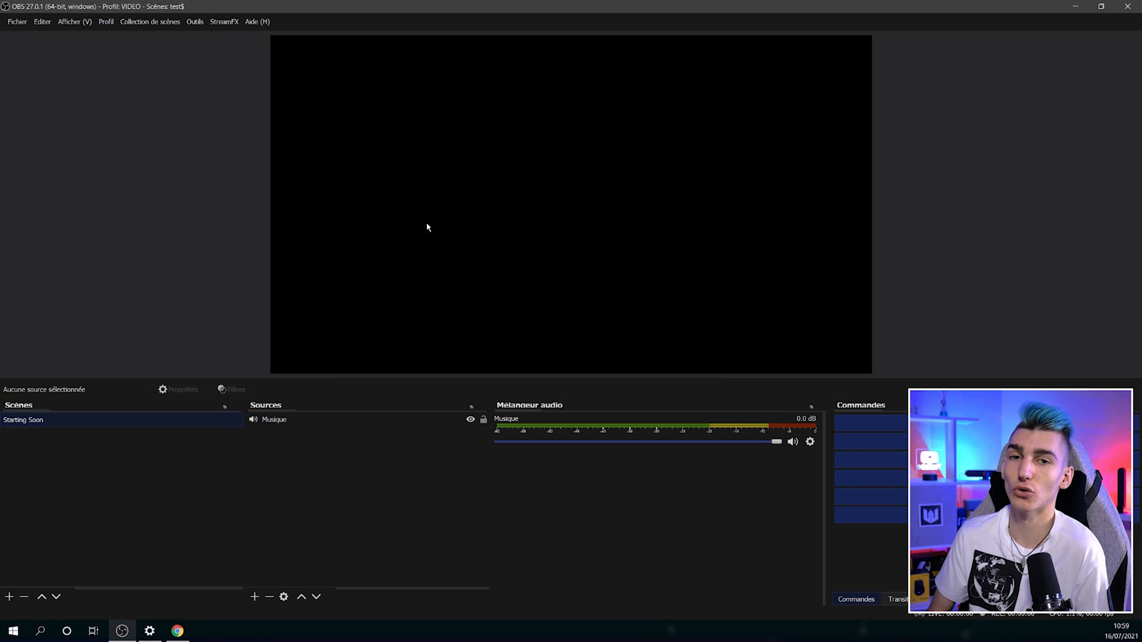
- Add a new scene named "Chatting"
{"action": "right_click", "coordinate": [23, 437]}
{"action": "left_click", "coordinate": [66, 443]}
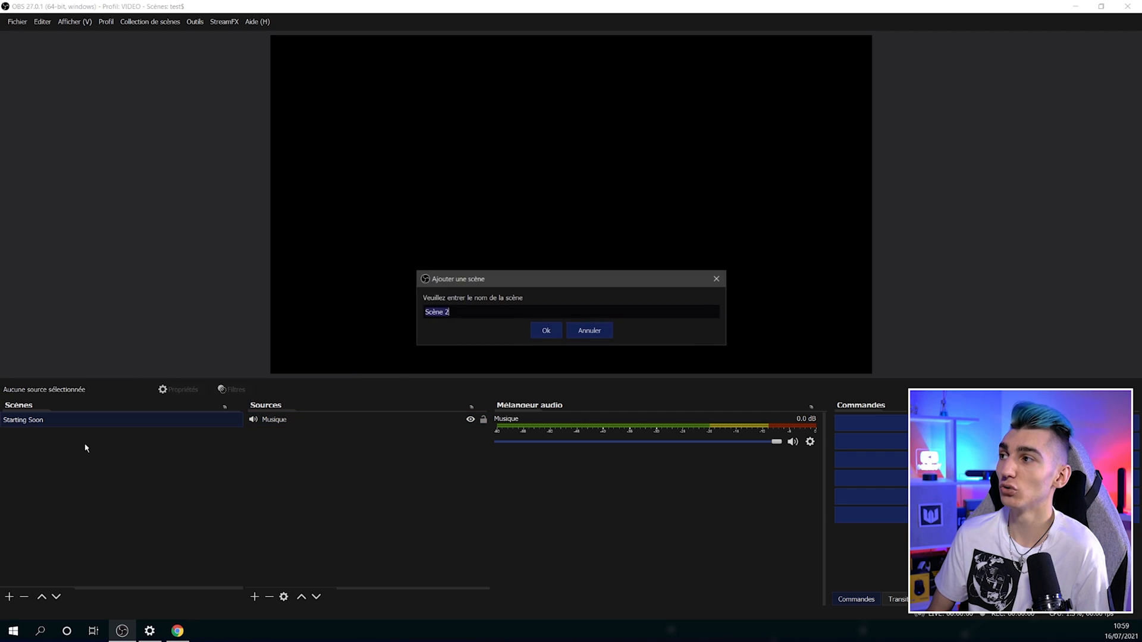
{"action": "type", "text": "Chatting"}
{"action": "key", "text": "Return"}
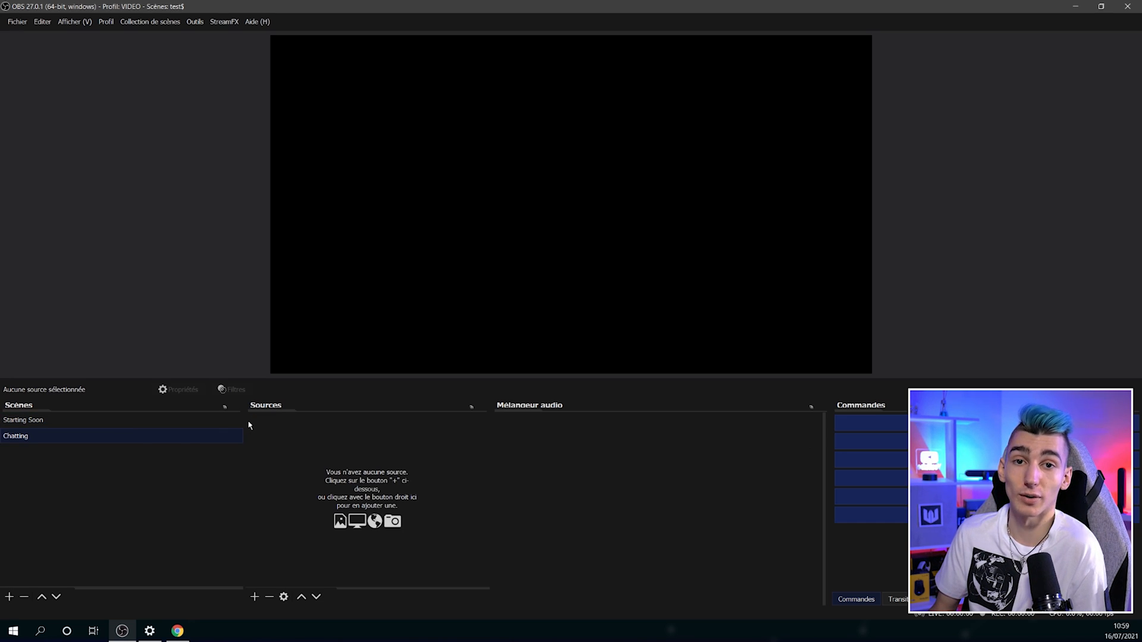
- Add an audio input capture named "Micro" to the Chatting scene, using the device VoiceMeeter Output (VB-Audio VoiceMeeter VAIO)
{"action": "left_click", "coordinate": [255, 596]}
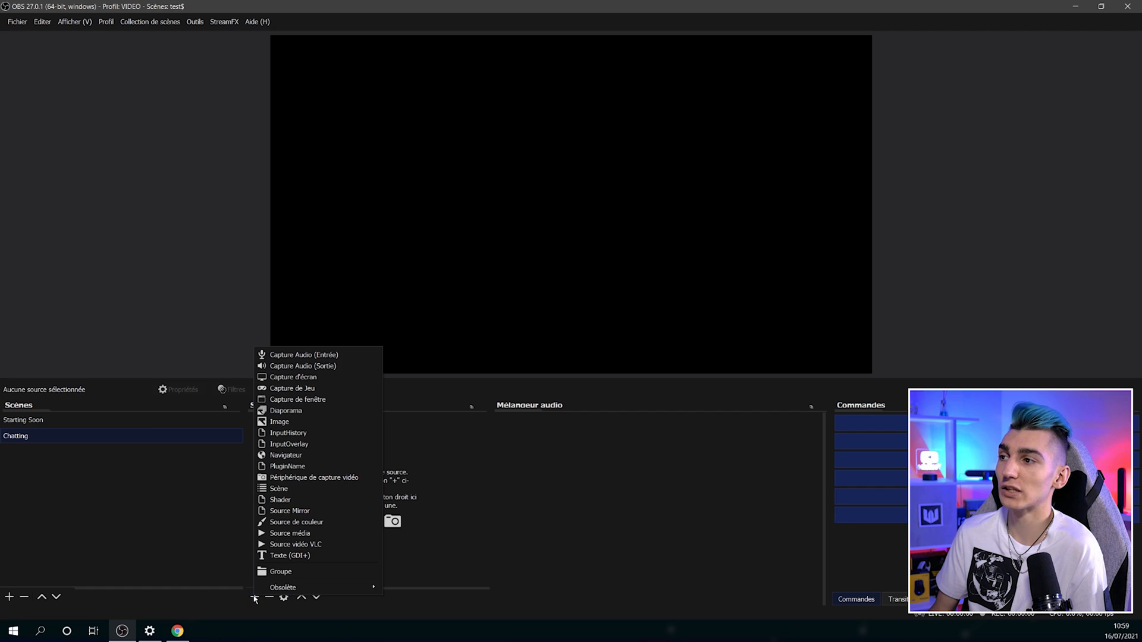
{"action": "left_click", "coordinate": [305, 355]}
{"action": "type", "text": "Micro"}
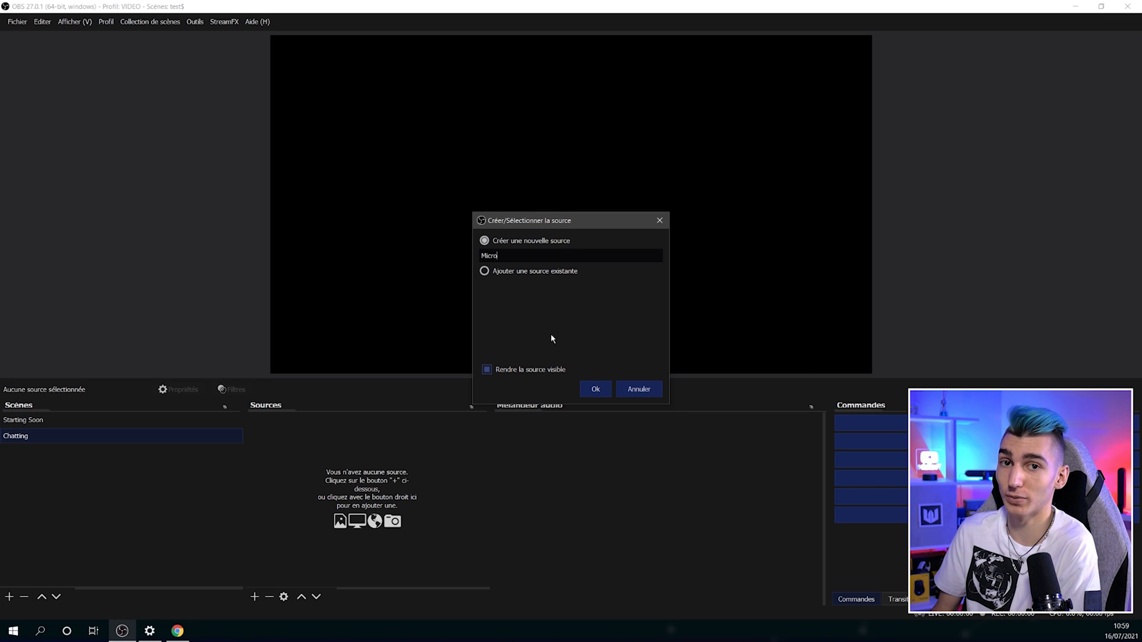
{"action": "key", "text": "Return"}
{"action": "left_click", "coordinate": [402, 59]}
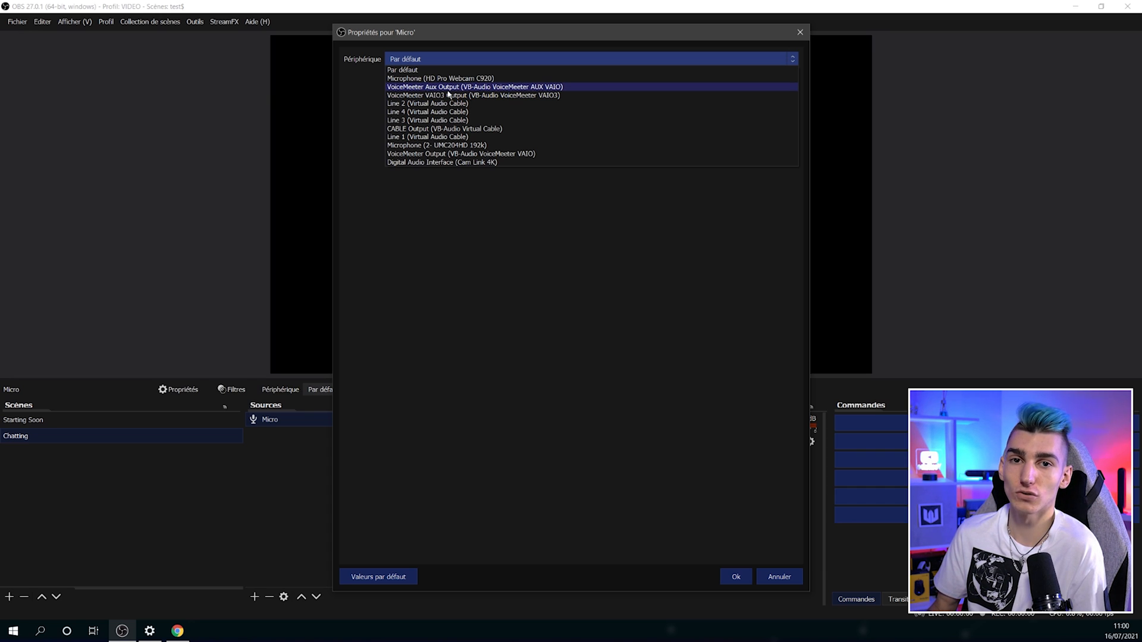
{"action": "left_click", "coordinate": [424, 156]}
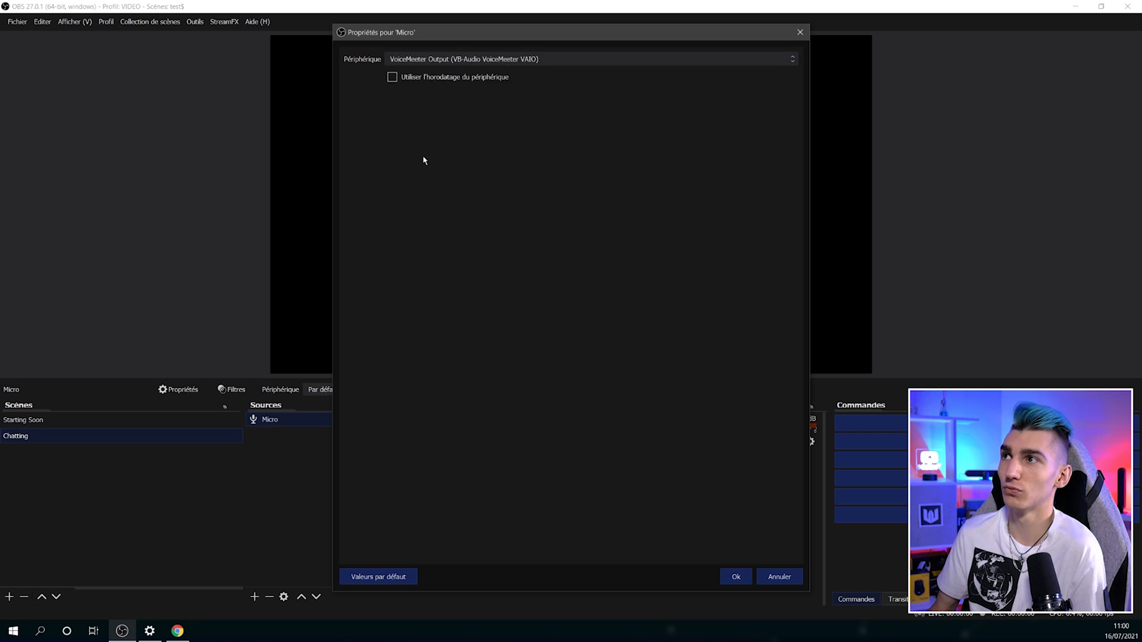
{"action": "left_click", "coordinate": [737, 578]}
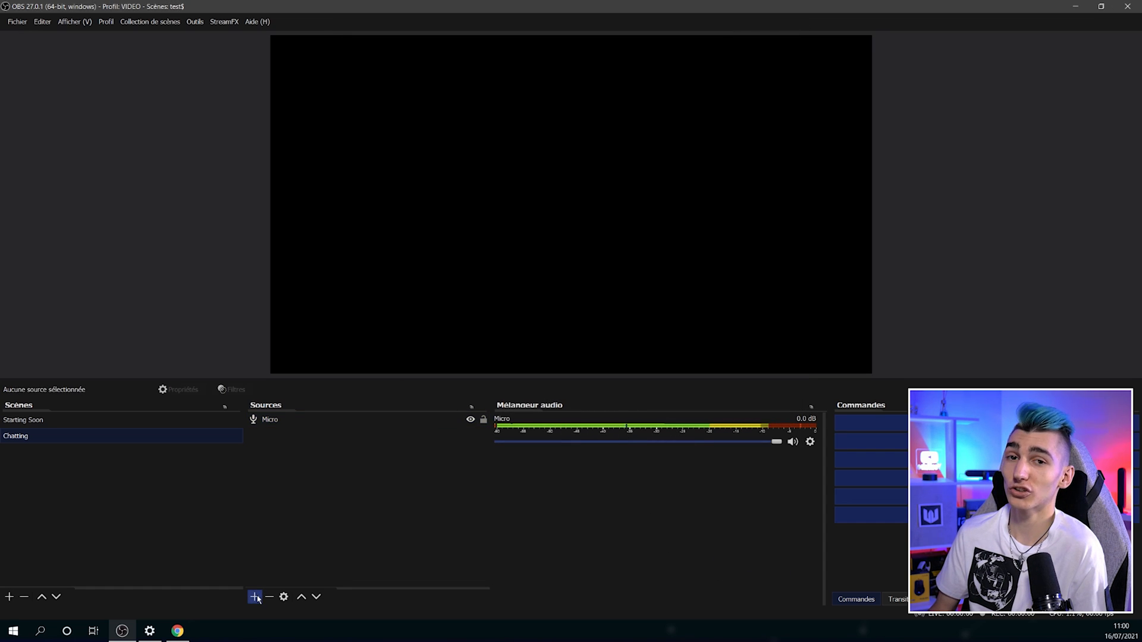
- Add the existing Musique audio output capture source to the Chatting scene
{"action": "left_click", "coordinate": [257, 597]}
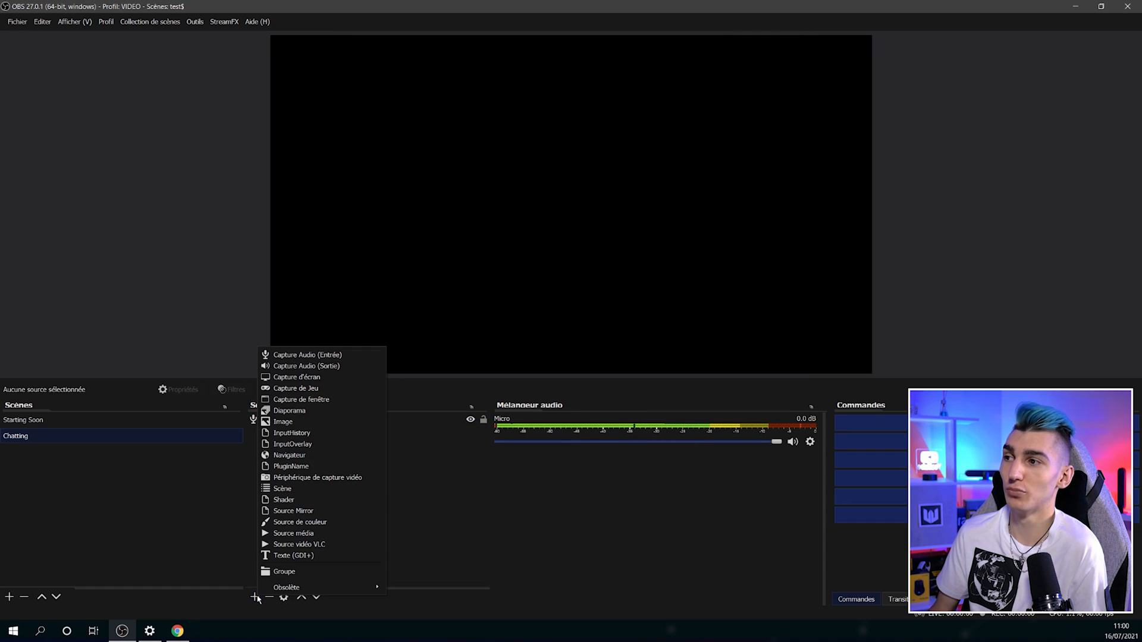
{"action": "left_click", "coordinate": [304, 366]}
{"action": "left_click", "coordinate": [509, 274]}
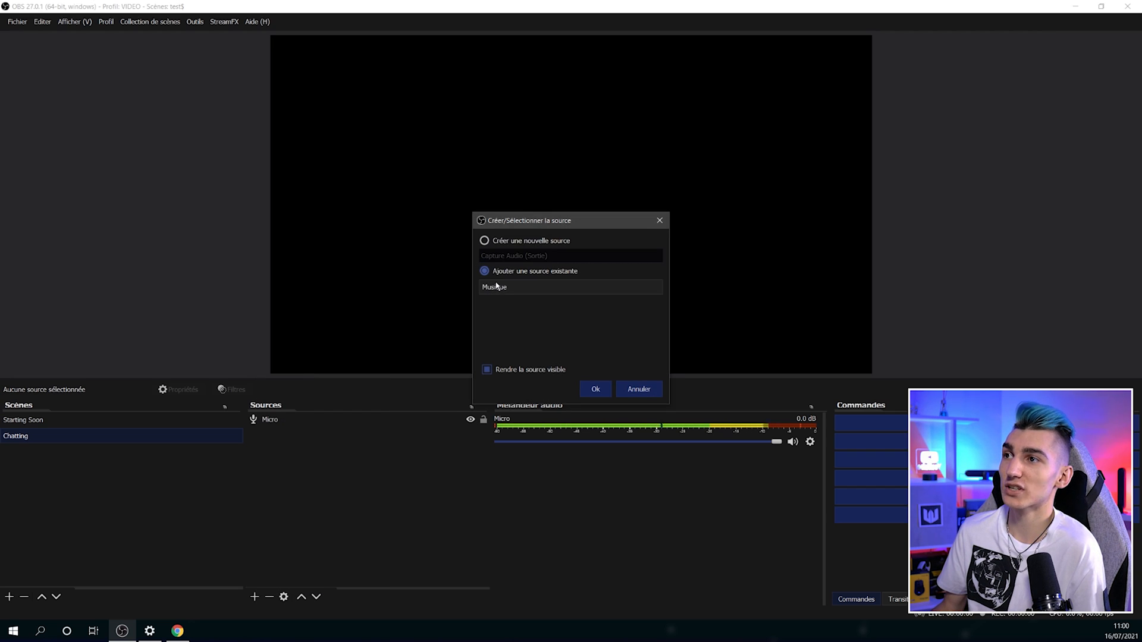
{"action": "left_click", "coordinate": [499, 288]}
{"action": "left_click", "coordinate": [595, 389]}
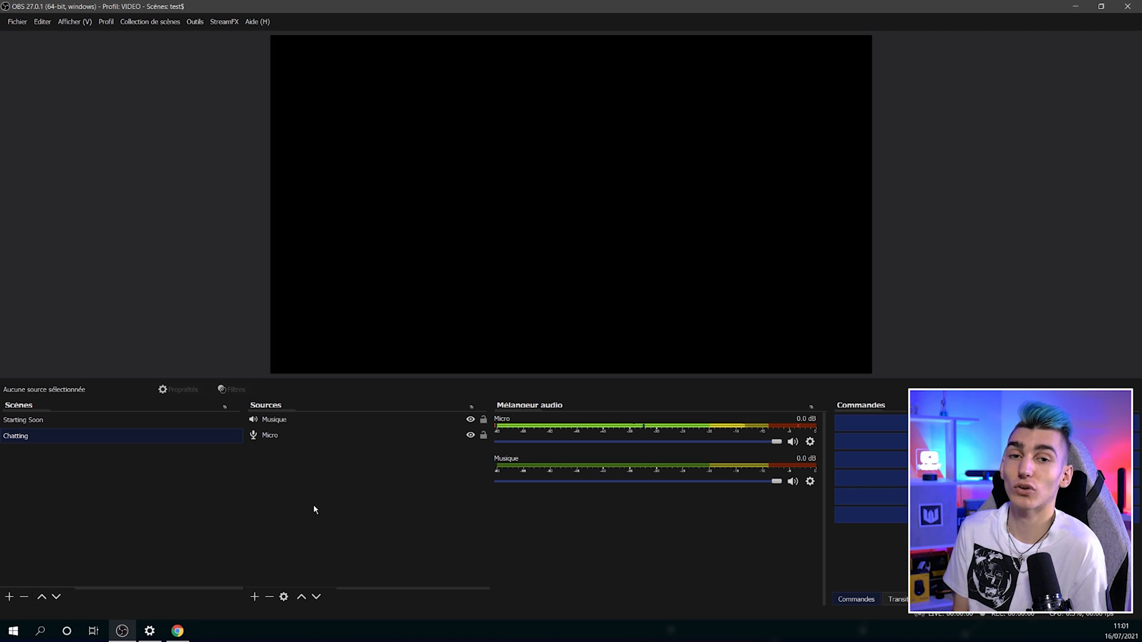
- Add an audio output capture named "Son PC" to the Chatting scene, using the device VoiceMeeter Input (VB-Audio VoiceMeeter VAIO)
{"action": "left_click", "coordinate": [254, 597]}
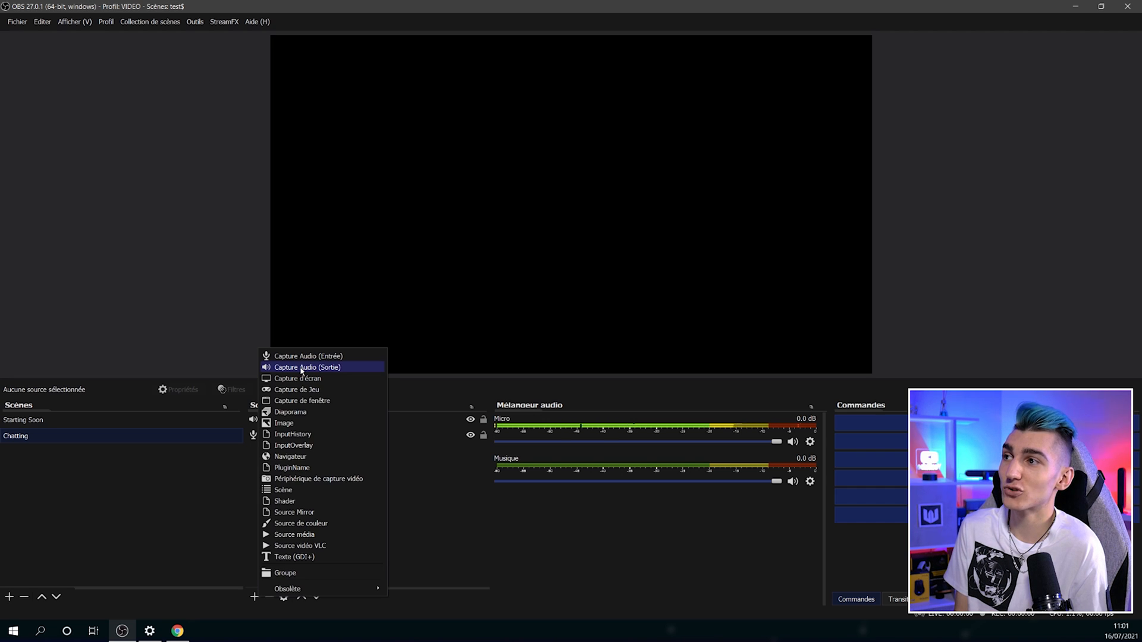
{"action": "left_click", "coordinate": [301, 369]}
{"action": "type", "text": "Son PC"}
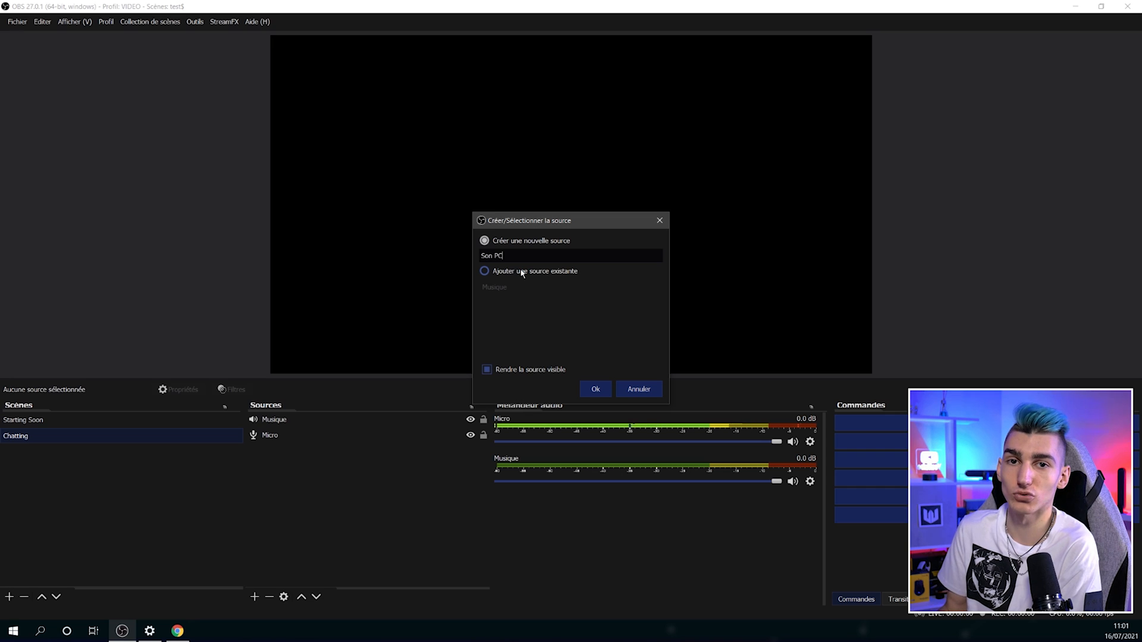
{"action": "key", "text": "Return"}
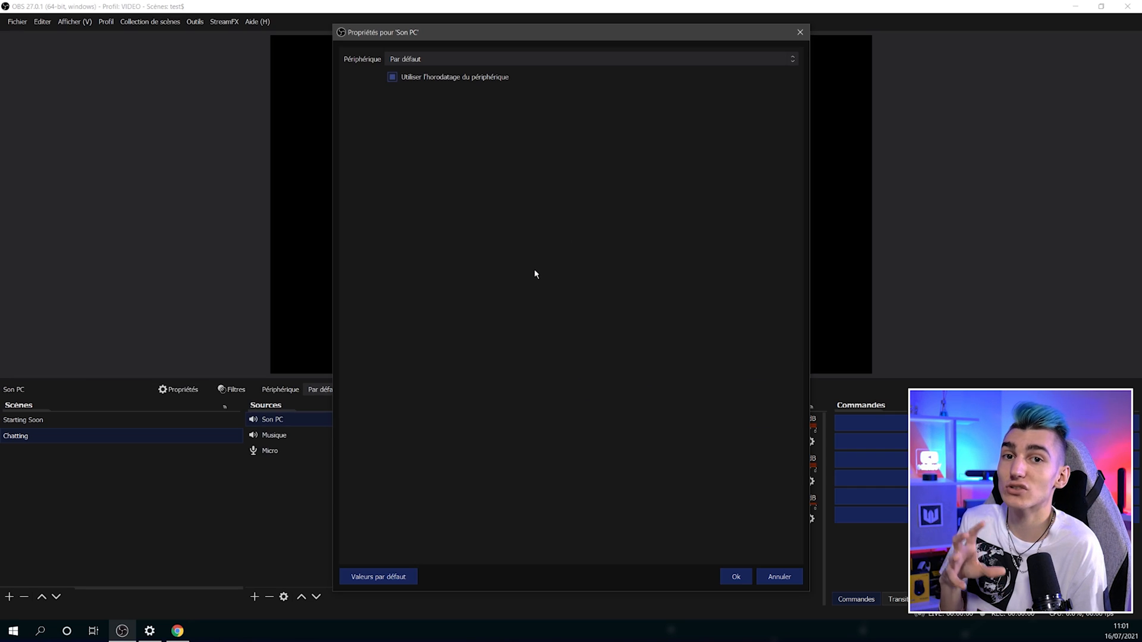
{"action": "left_click_drag", "start_coordinate": [413, 32], "coordinate": [592, 39]}
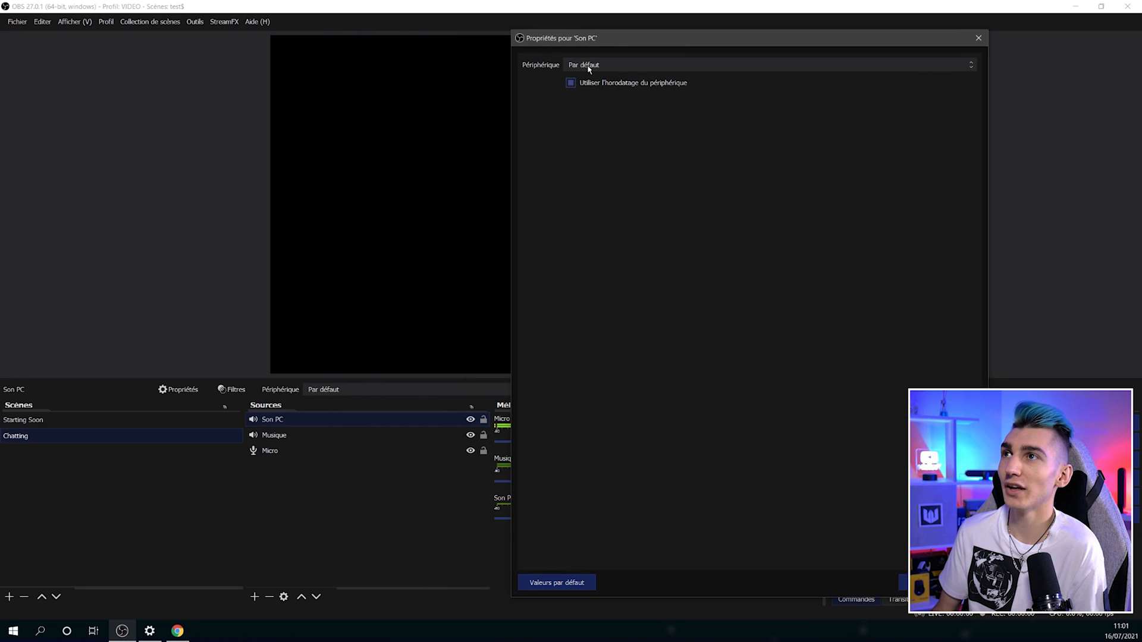
{"action": "left_click", "coordinate": [589, 67]}
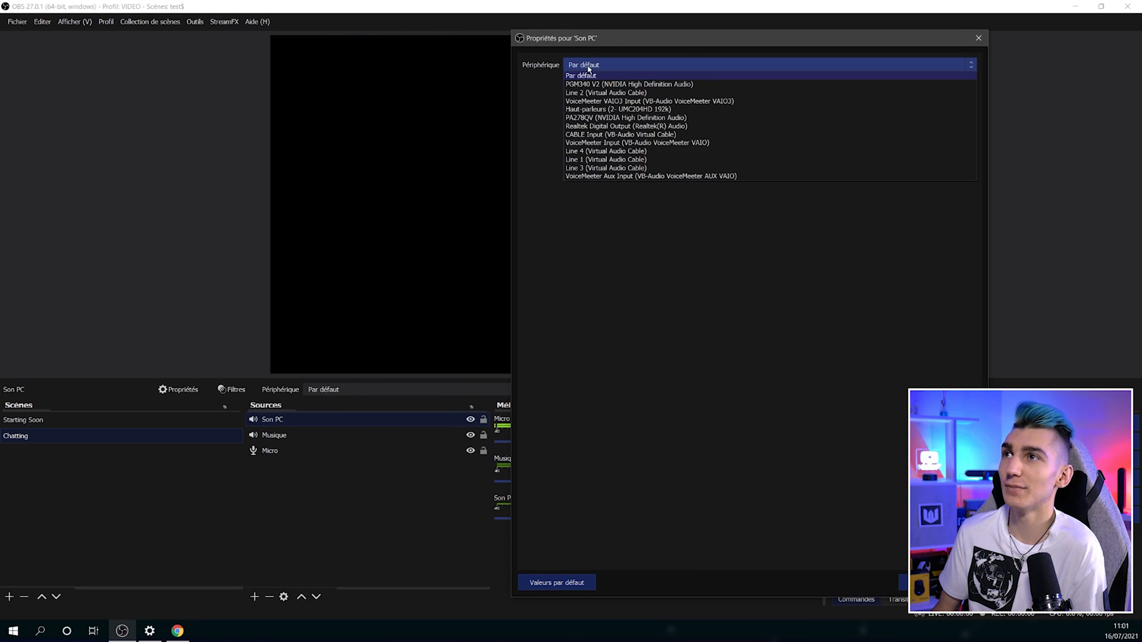
{"action": "left_click", "coordinate": [602, 143]}
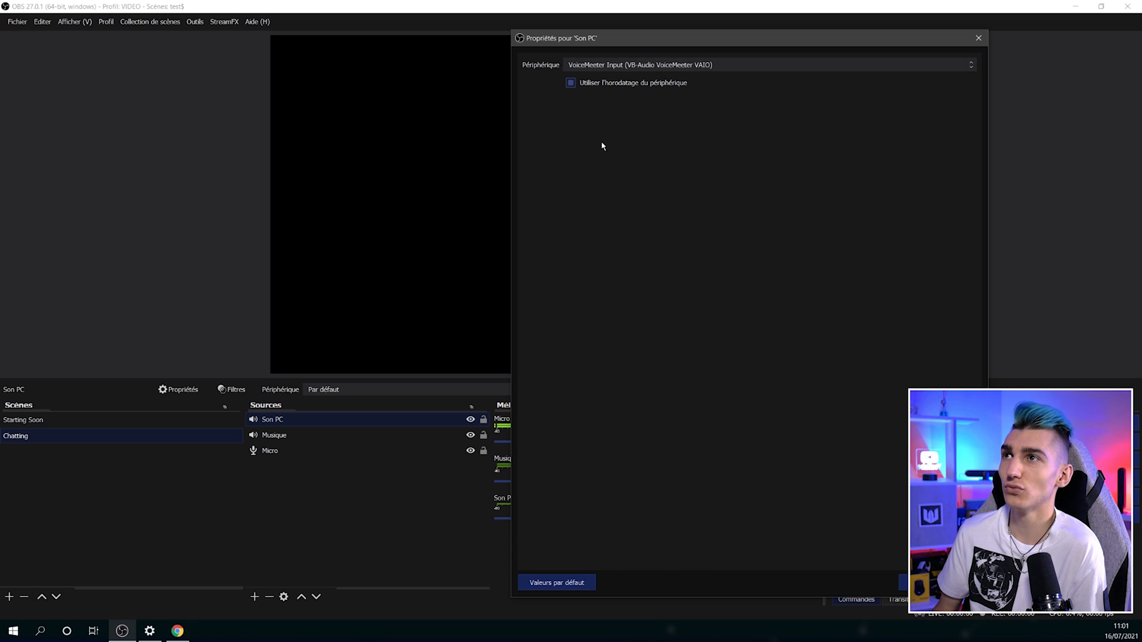
{"action": "left_click", "coordinate": [925, 582]}
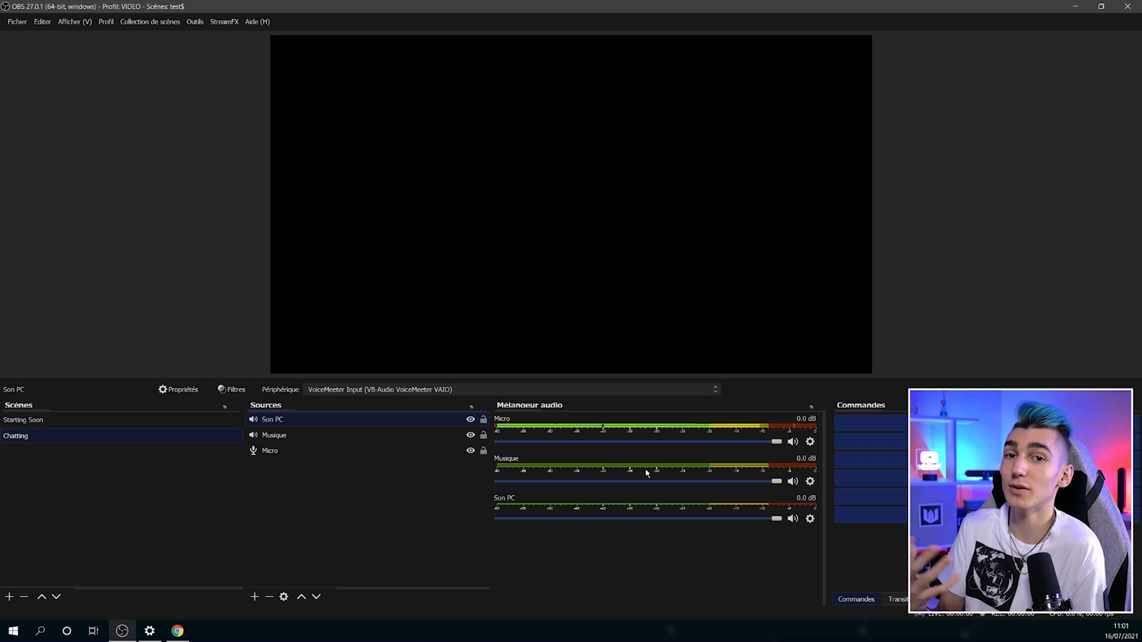
{"action": "left_click_drag", "start_coordinate": [778, 482], "coordinate": [803, 484]}
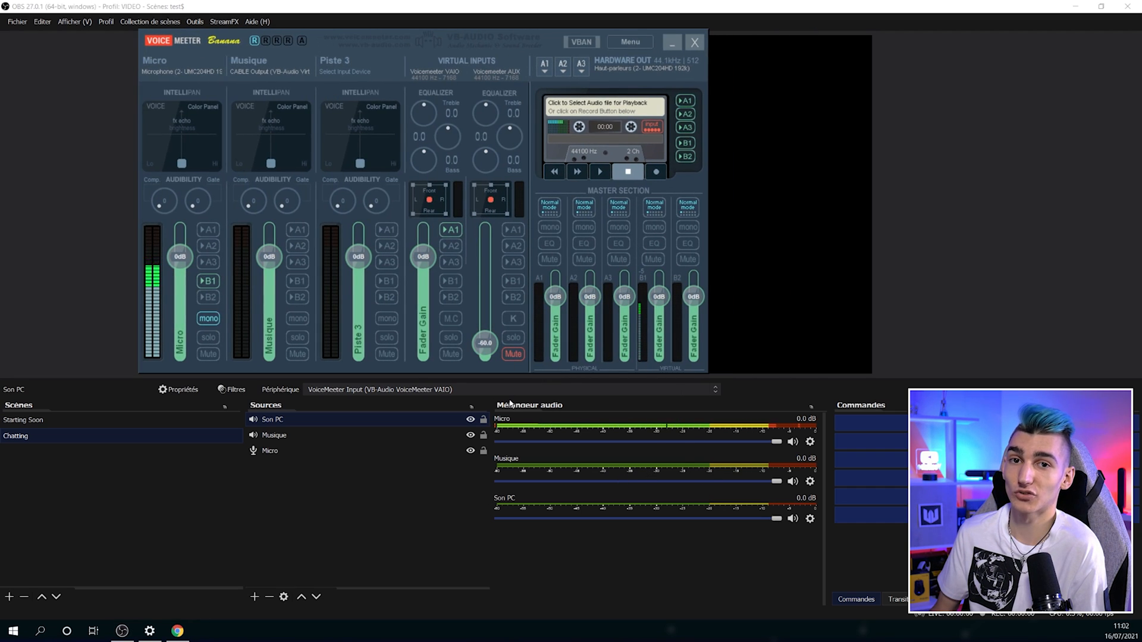
- Lower the Son PC source's volume to -8.8 dB in the OBS mixer and reset the Voicemeeter VAIO fader gain to 0 dB
{"action": "left_click_drag", "start_coordinate": [777, 519], "coordinate": [688, 520]}
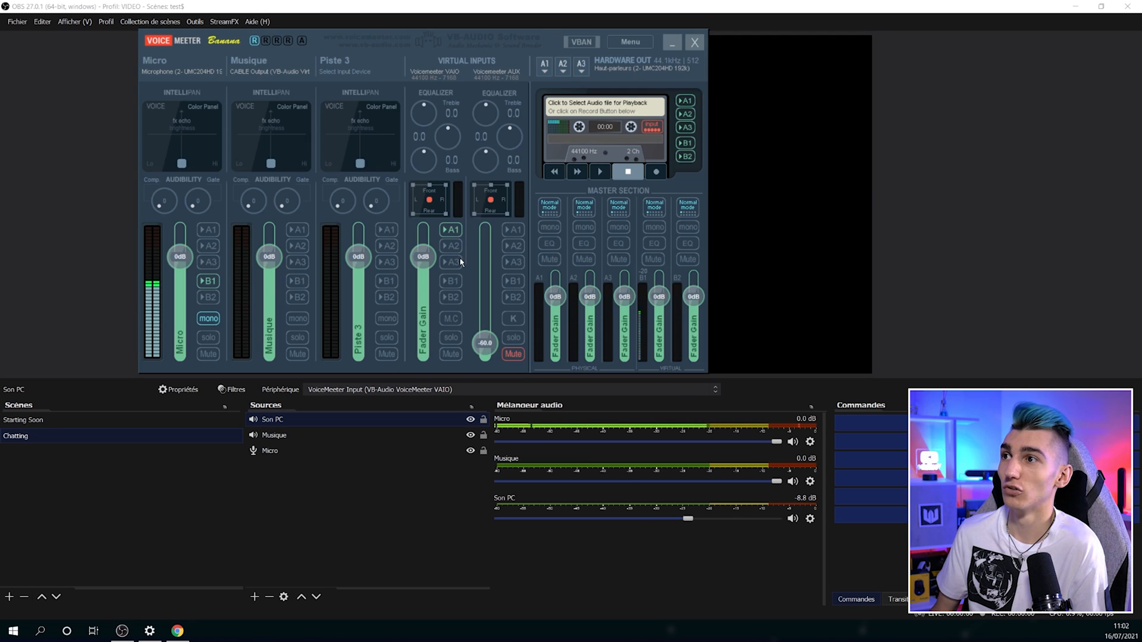
{"action": "left_click_drag", "start_coordinate": [430, 255], "coordinate": [426, 255]}
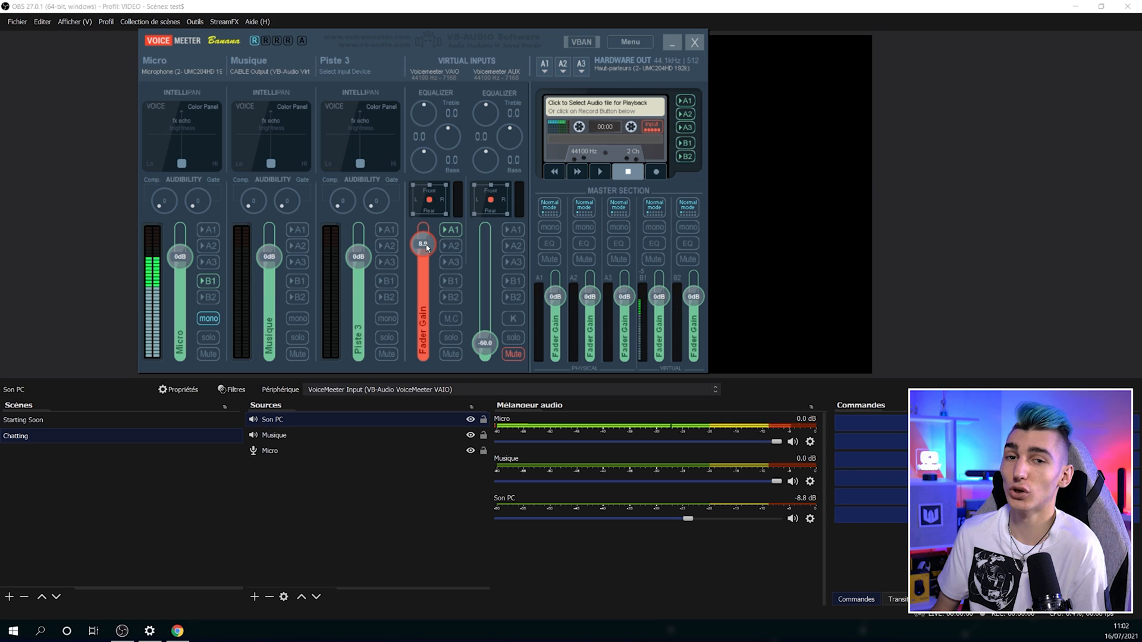
{"action": "double_click", "coordinate": [425, 245]}
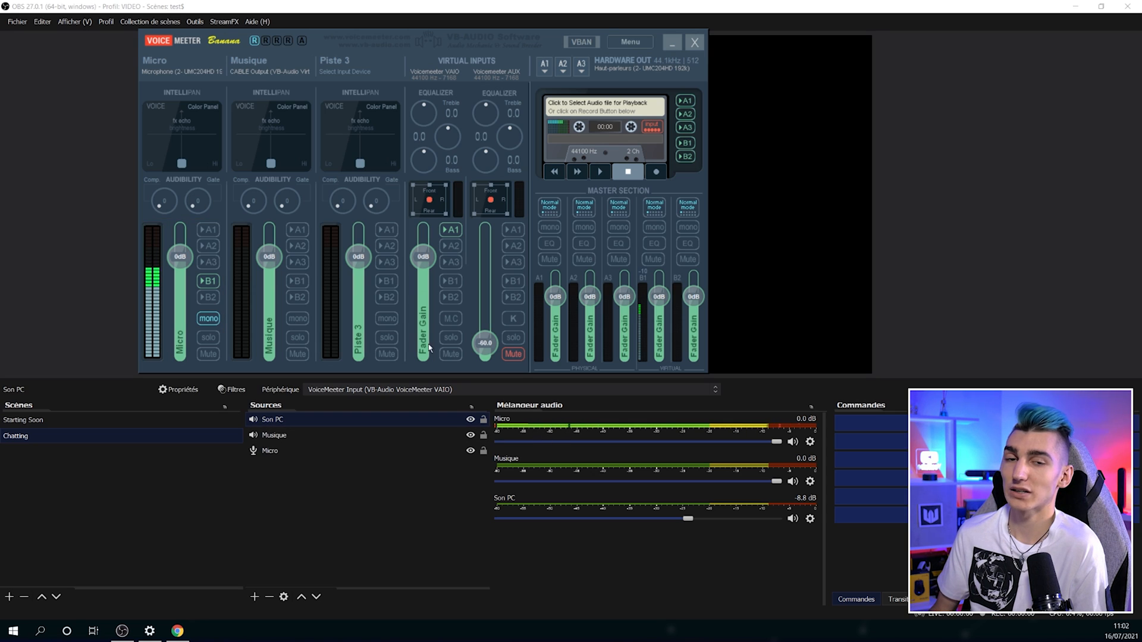
- Try out the Micro strip's Intellipan by moving the Color Panel point and cycling through the pad's modes
{"action": "mouse_move", "coordinate": [182, 163]}
{"action": "left_mouse_down"}
{"action": "mouse_move", "coordinate": [177, 138]}
{"action": "mouse_move", "coordinate": [211, 158]}
{"action": "mouse_move", "coordinate": [172, 148]}
{"action": "left_mouse_up"}
{"action": "right_click", "coordinate": [187, 148]}
{"action": "double_click", "coordinate": [172, 149]}
{"action": "right_click", "coordinate": [192, 147]}
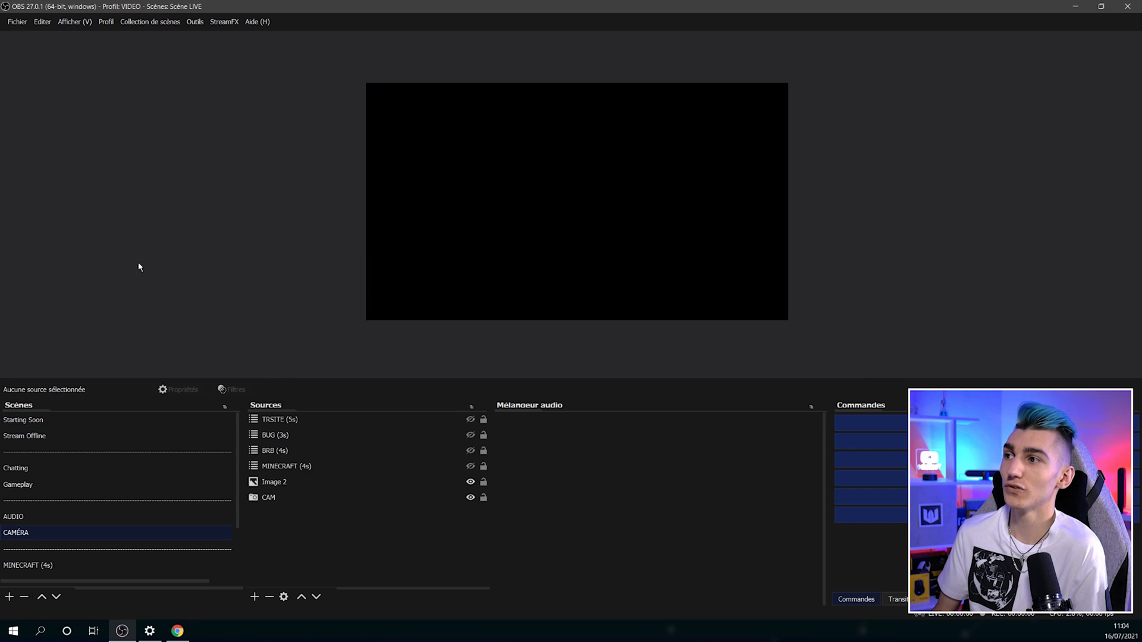
- Show the Chatting scene of the Scène LIVE collection and examine its separate audio sources in the mixer, from Microphone to OBS
{"action": "left_click", "coordinate": [22, 470]}
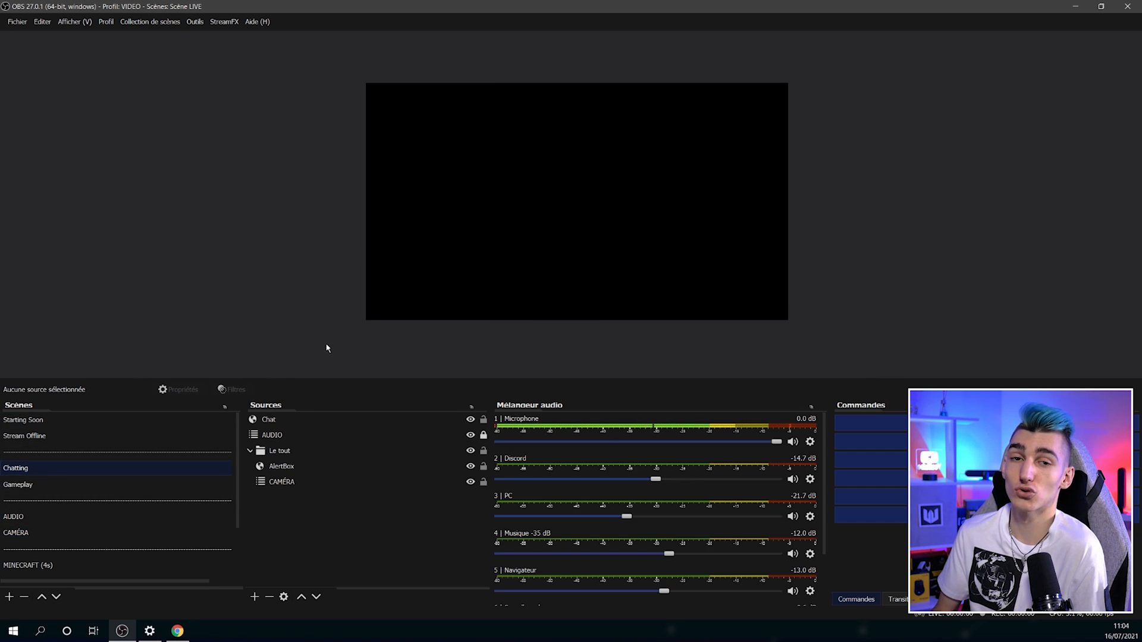
{"action": "scroll", "coordinate": [827, 455], "scroll_direction": "down", "scroll_amount": 1}
{"action": "scroll", "coordinate": [827, 455], "scroll_direction": "down", "scroll_amount": 2}
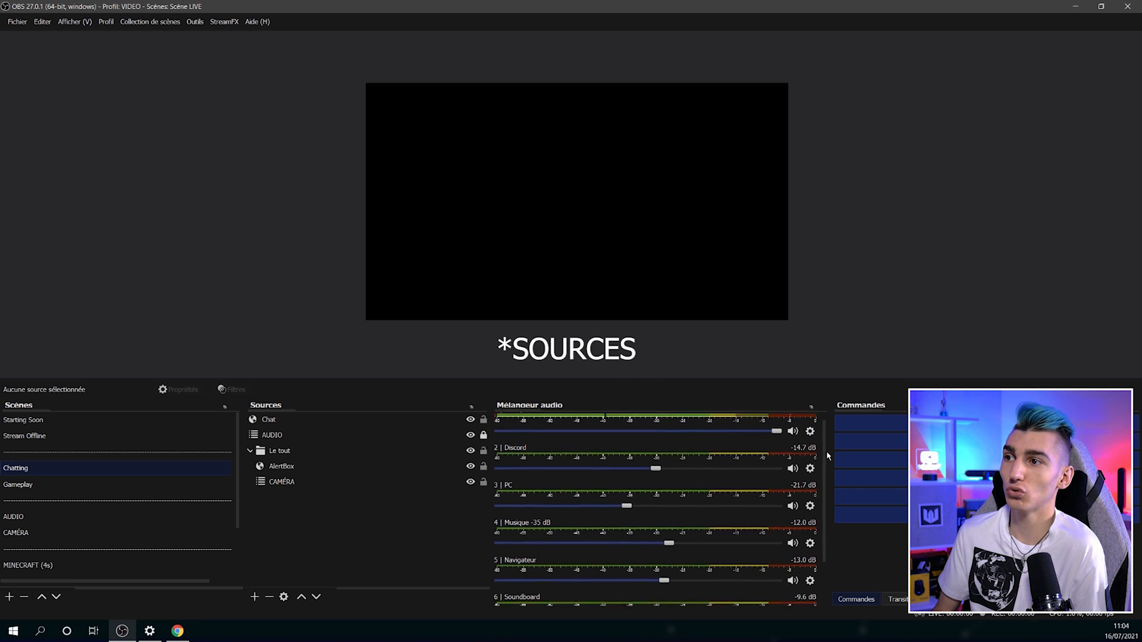
{"action": "scroll", "coordinate": [825, 476], "scroll_direction": "up", "scroll_amount": 2}
{"action": "scroll", "coordinate": [825, 492], "scroll_direction": "down", "scroll_amount": 2}
{"action": "scroll", "coordinate": [825, 505], "scroll_direction": "down", "scroll_amount": 1}
{"action": "scroll", "coordinate": [826, 431], "scroll_direction": "up", "scroll_amount": 3}
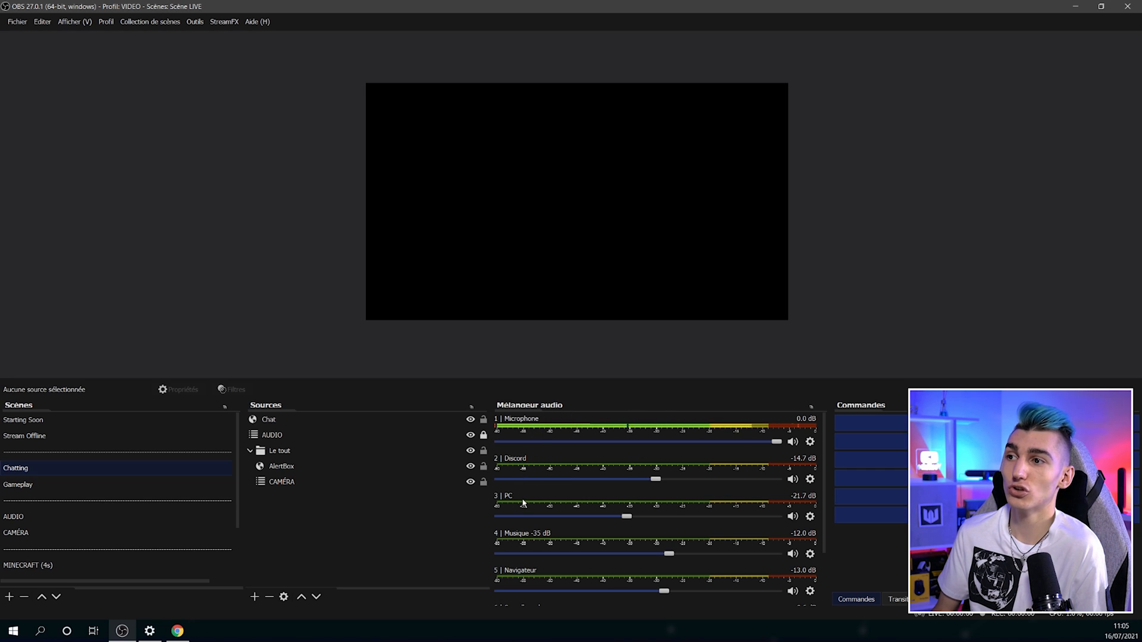
{"action": "scroll", "coordinate": [524, 503], "scroll_direction": "down", "scroll_amount": 1}
{"action": "scroll", "coordinate": [532, 504], "scroll_direction": "down", "scroll_amount": 1}
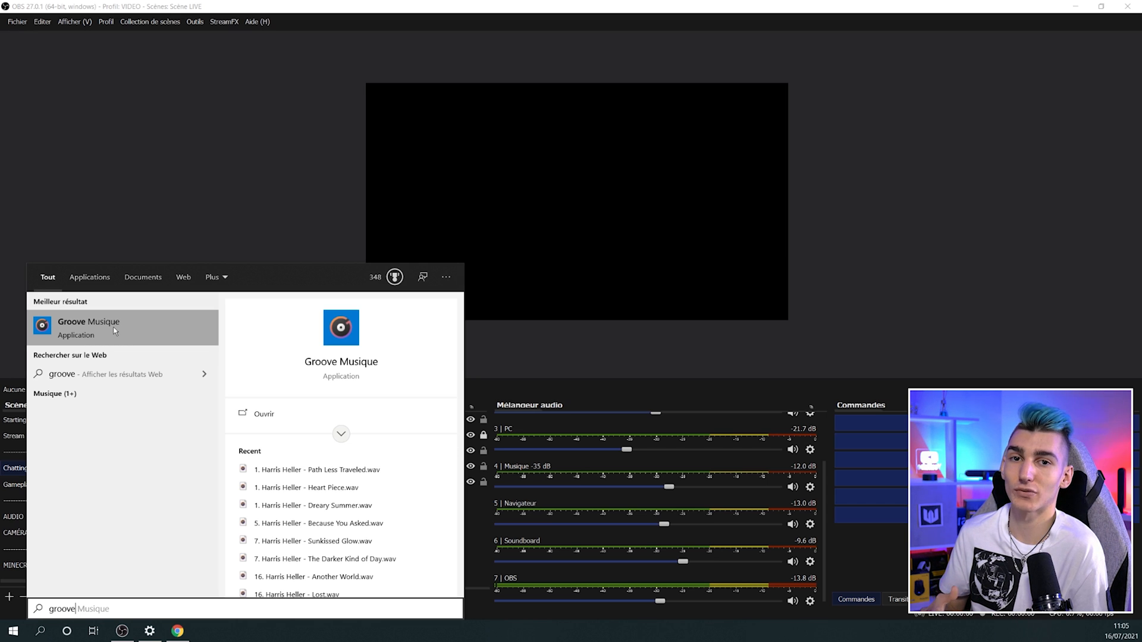
- Dismiss the Windows search for Groove and look over the last mixer sources and the rest of the scene list
{"action": "left_click", "coordinate": [89, 238]}
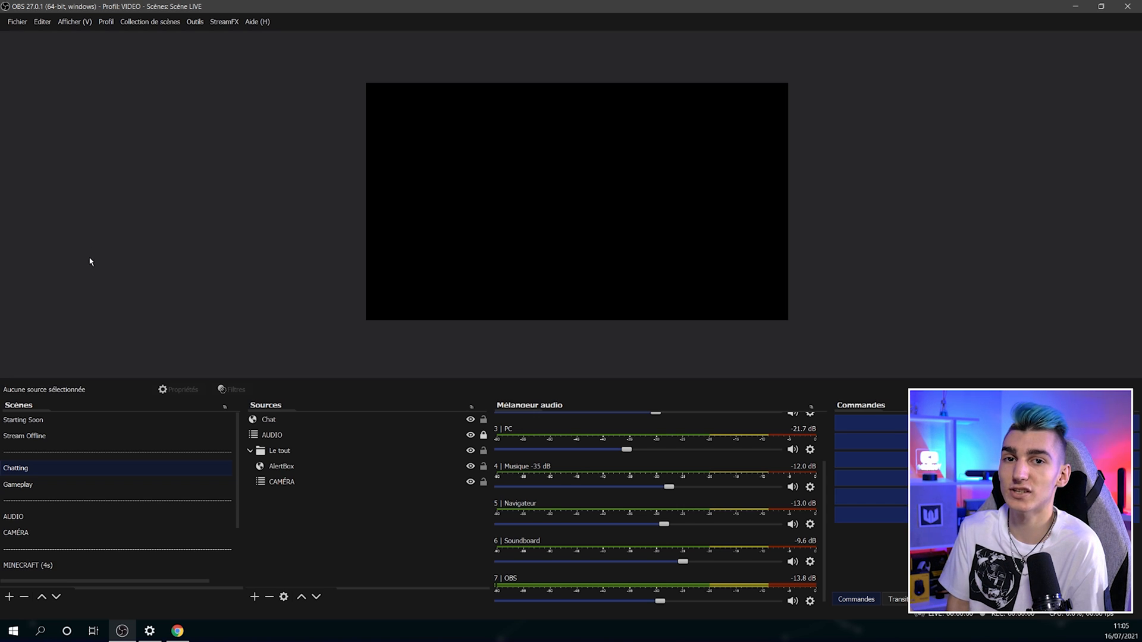
{"action": "scroll", "coordinate": [623, 571], "scroll_direction": "down", "scroll_amount": 1}
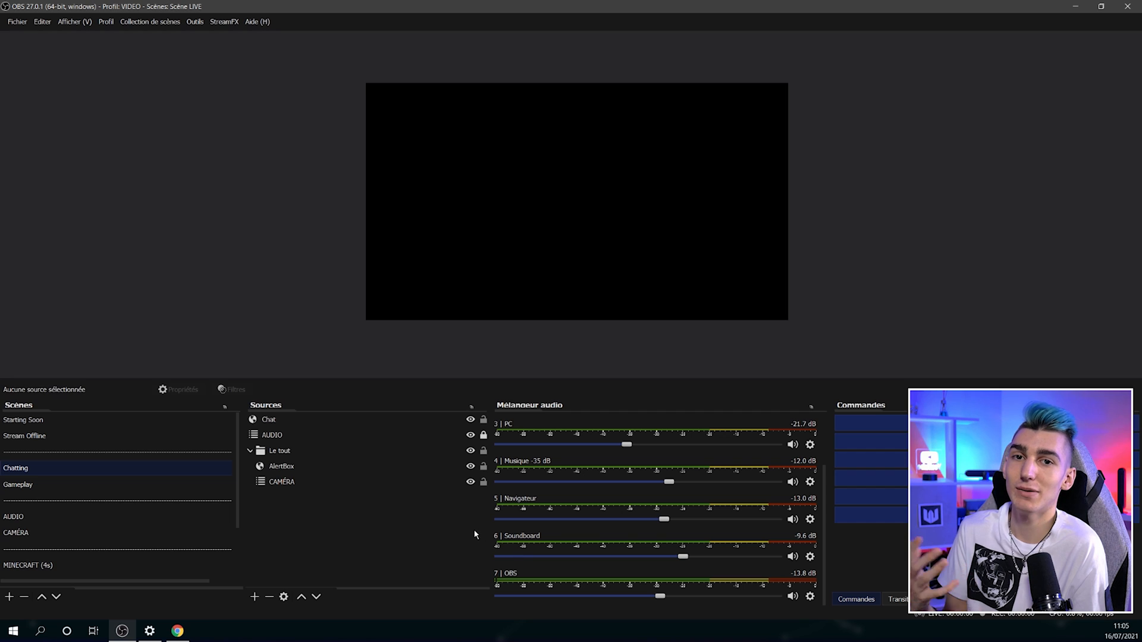
{"action": "scroll", "coordinate": [98, 537], "scroll_direction": "down", "scroll_amount": 1}
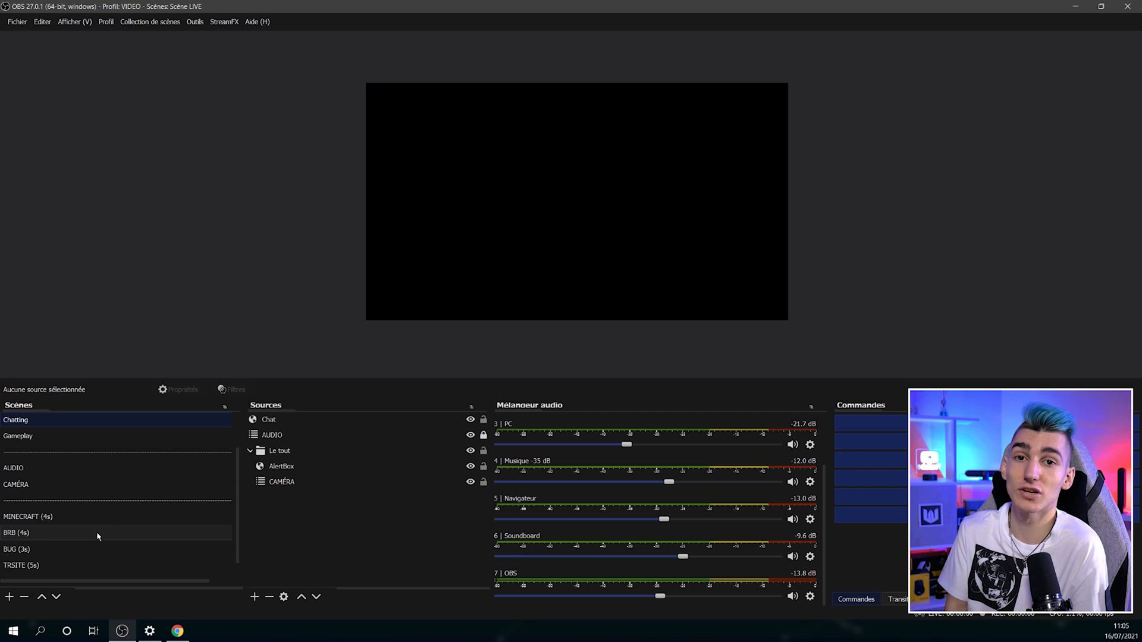